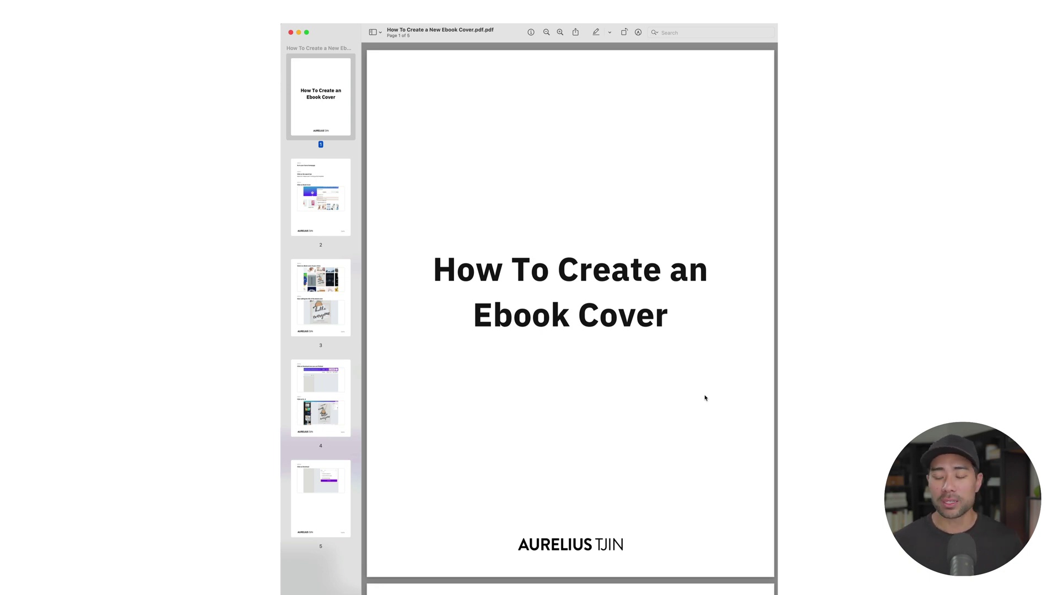
# - Read through the "How To Create an Ebook Cover" PDF guide, from its title page through the numbered steps
pyautogui.scroll(-1, 705, 398)
pyautogui.scroll(-5, 704, 398)
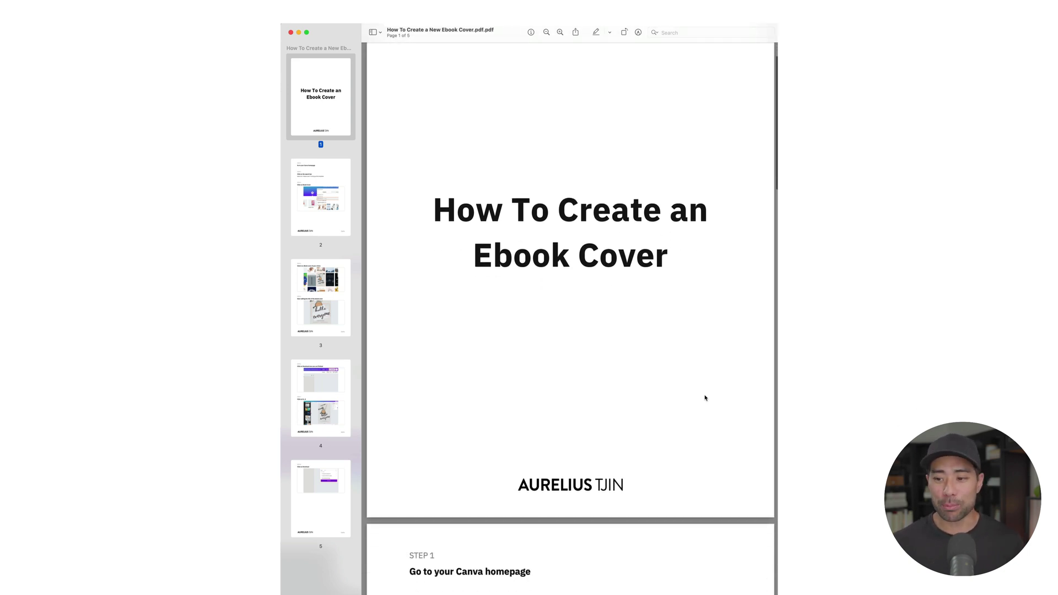
pyautogui.scroll(-15, 601, 270)
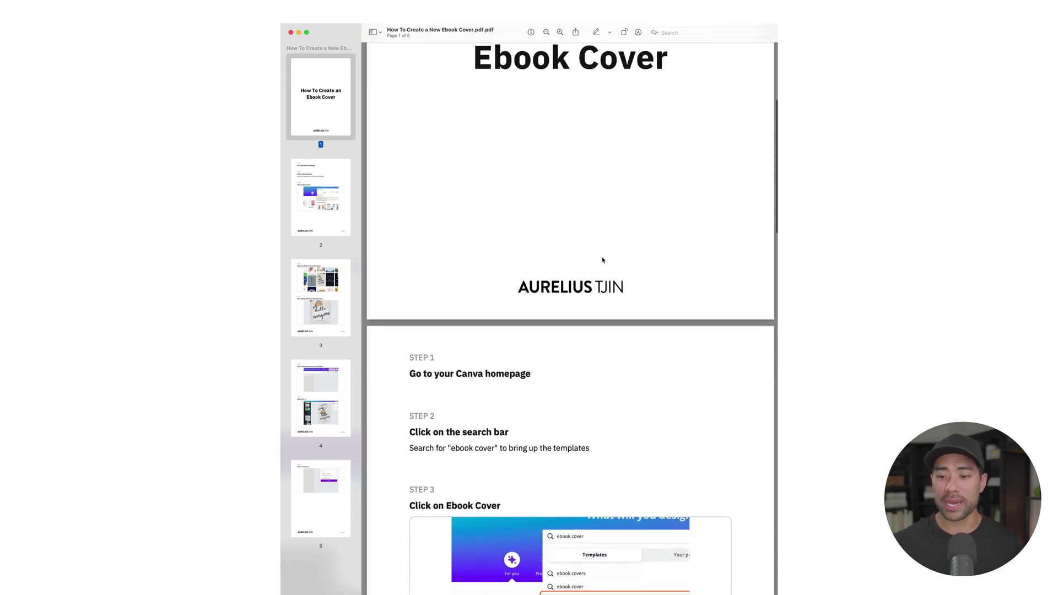
pyautogui.scroll(2, 506, 168)
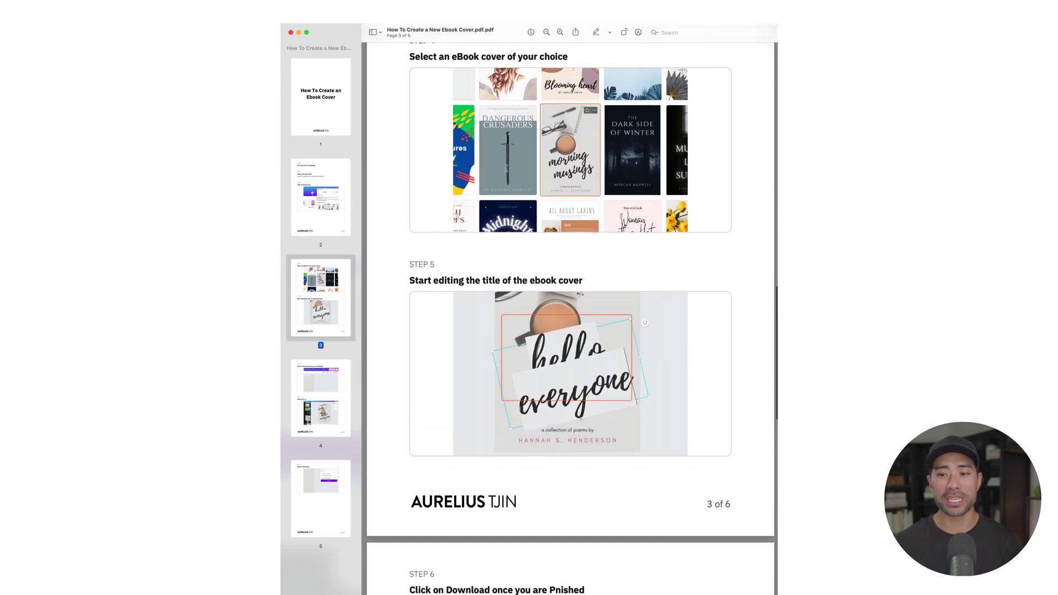
pyautogui.scroll(-20, 505, 168)
pyautogui.scroll(-8, 506, 168)
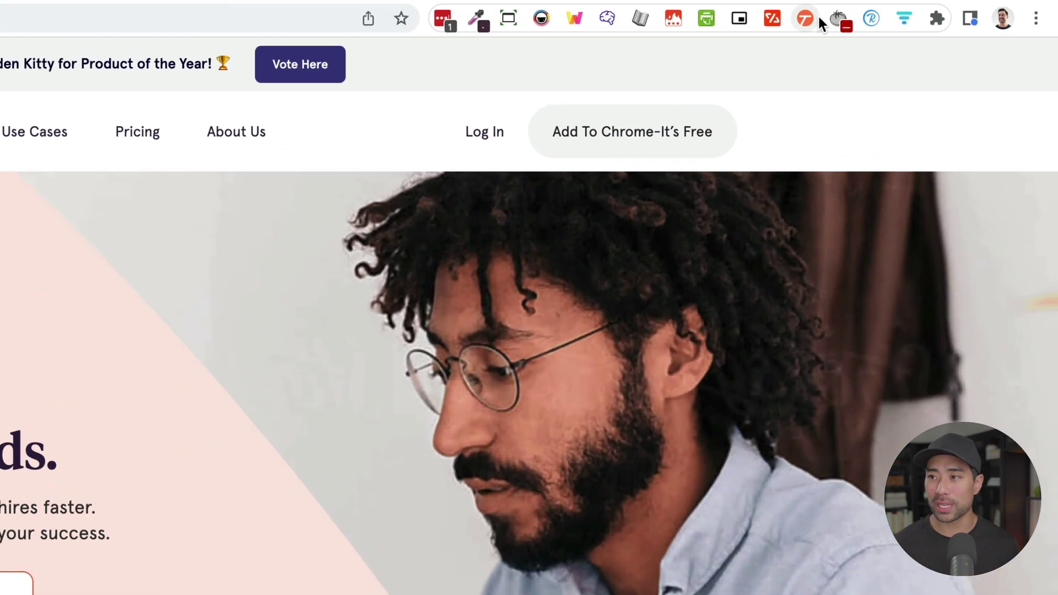
# - Check the Tango extension's capture popup and its pinned status in the browser's extensions list, closing both
pyautogui.click(802, 14)
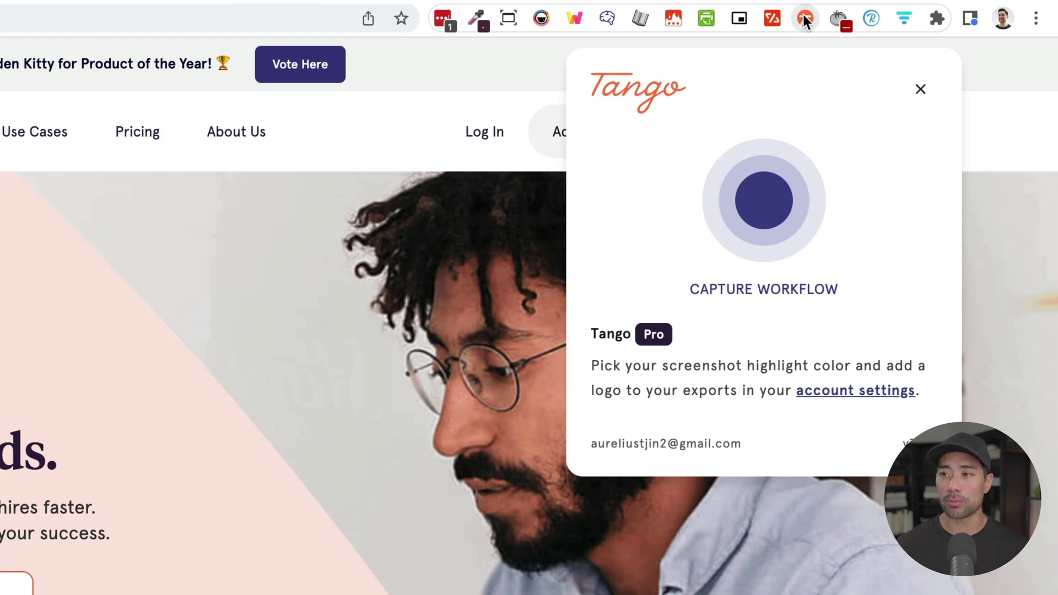
pyautogui.click(920, 89)
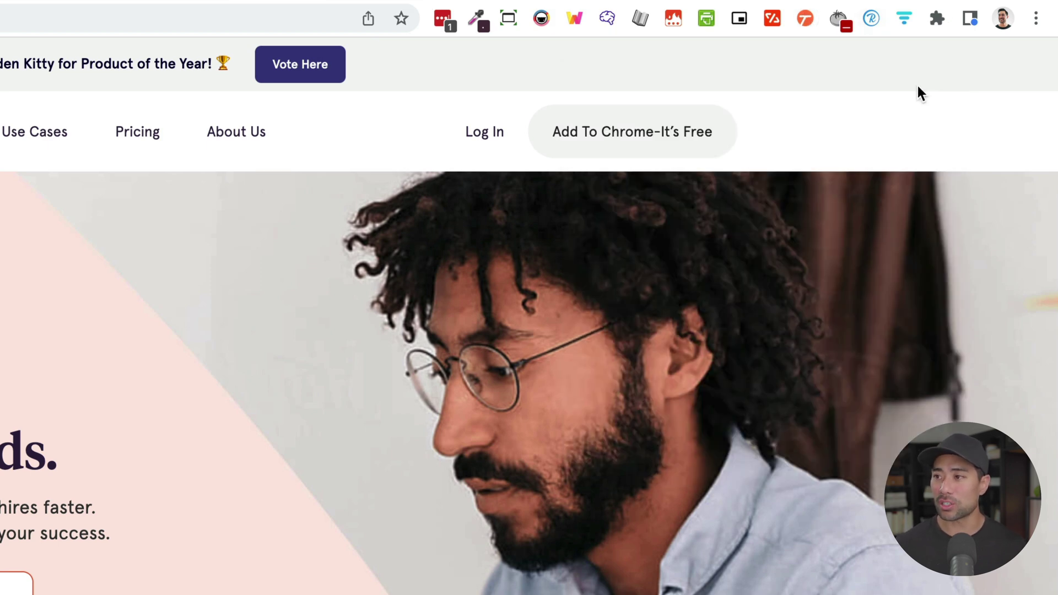
pyautogui.click(938, 18)
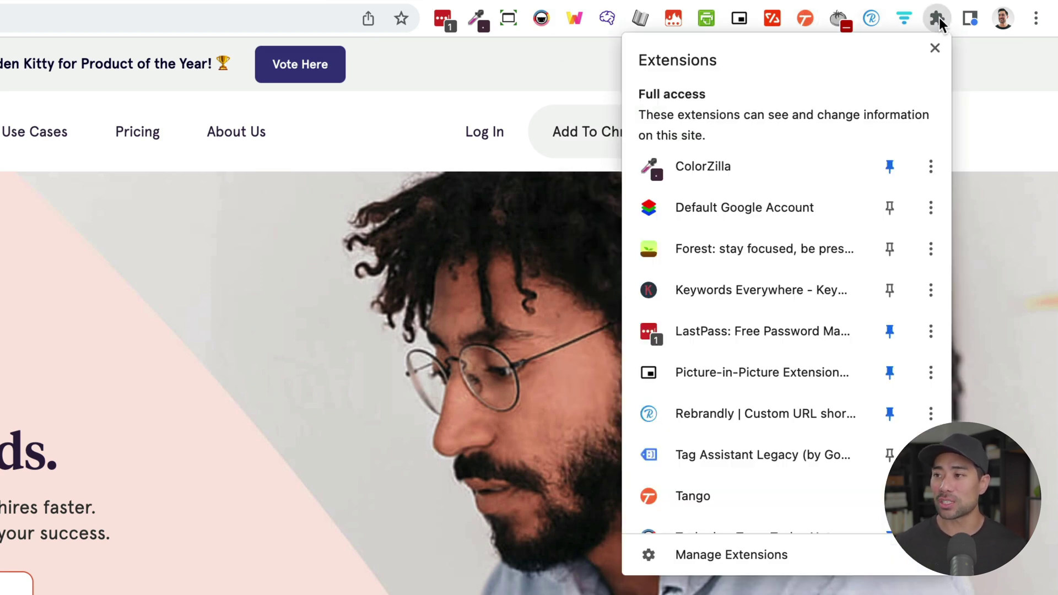
pyautogui.scroll(-3, 859, 179)
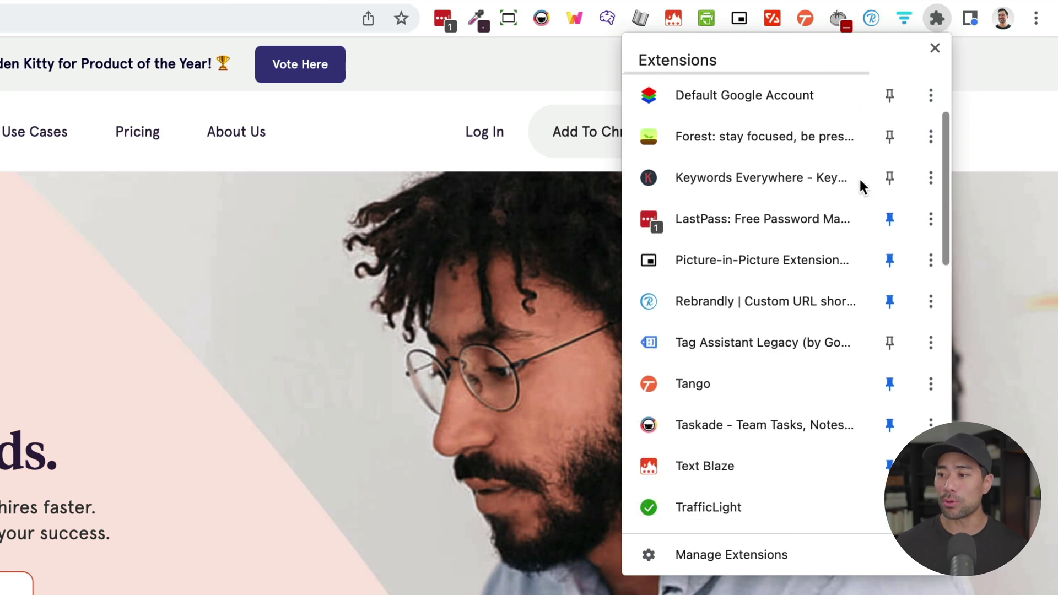
pyautogui.scroll(1, 892, 348)
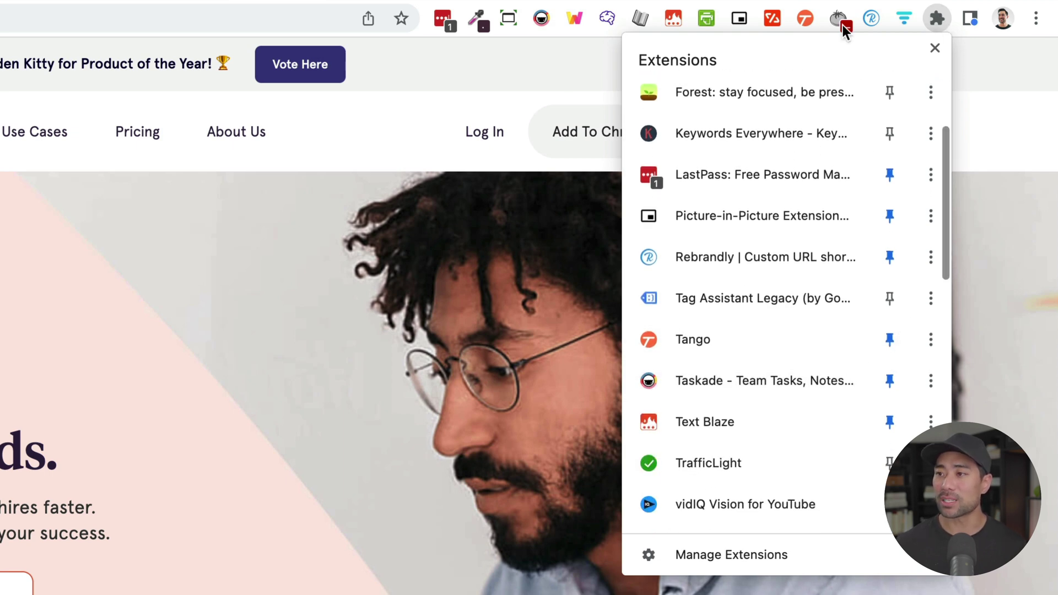
pyautogui.click(550, 67)
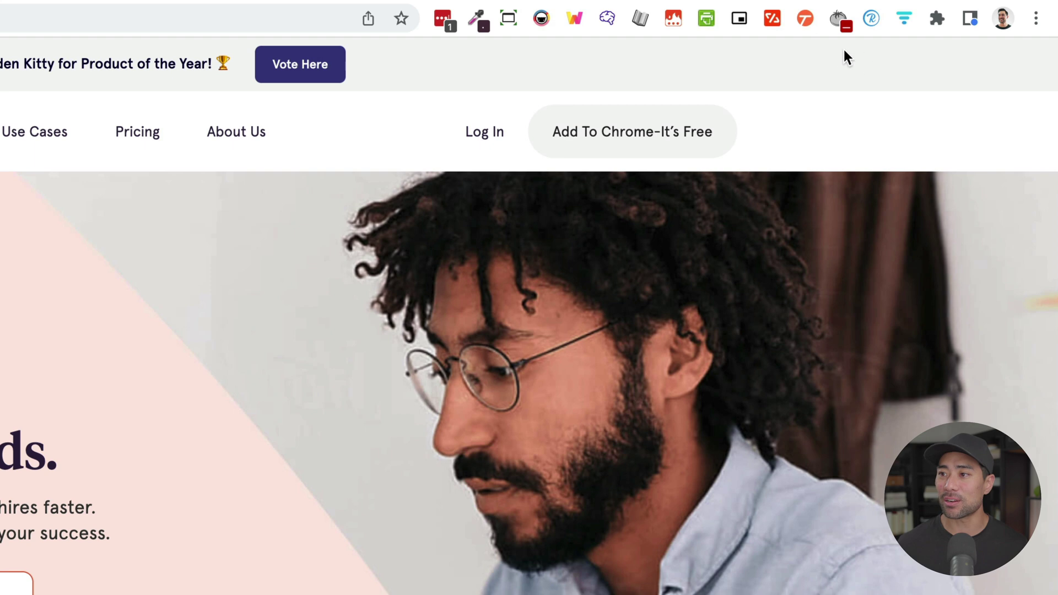
# - Start capturing a Tango workflow on the Canva homepage
pyautogui.click(804, 20)
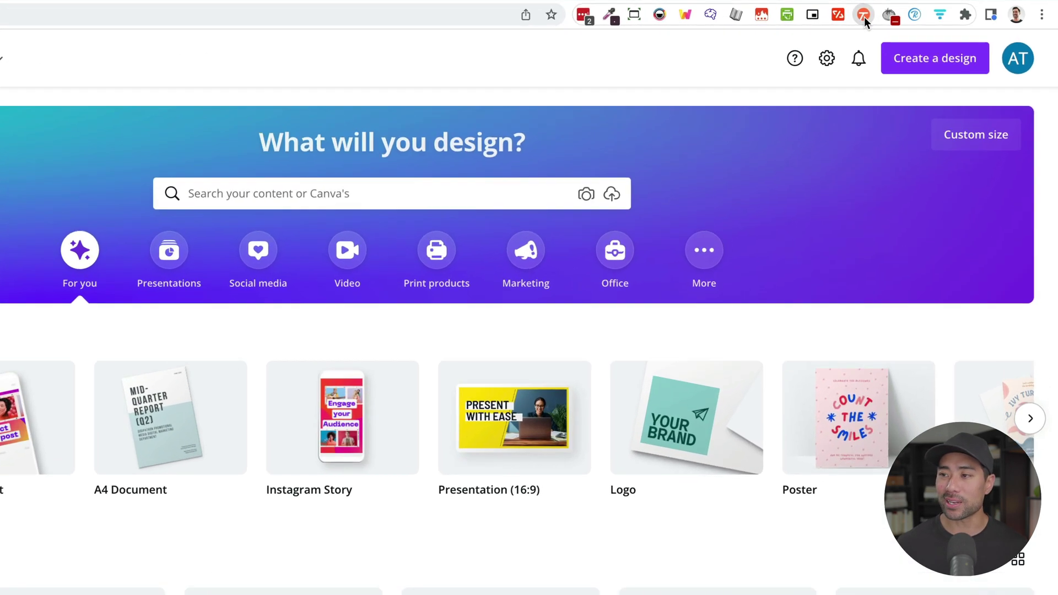
pyautogui.click(864, 17)
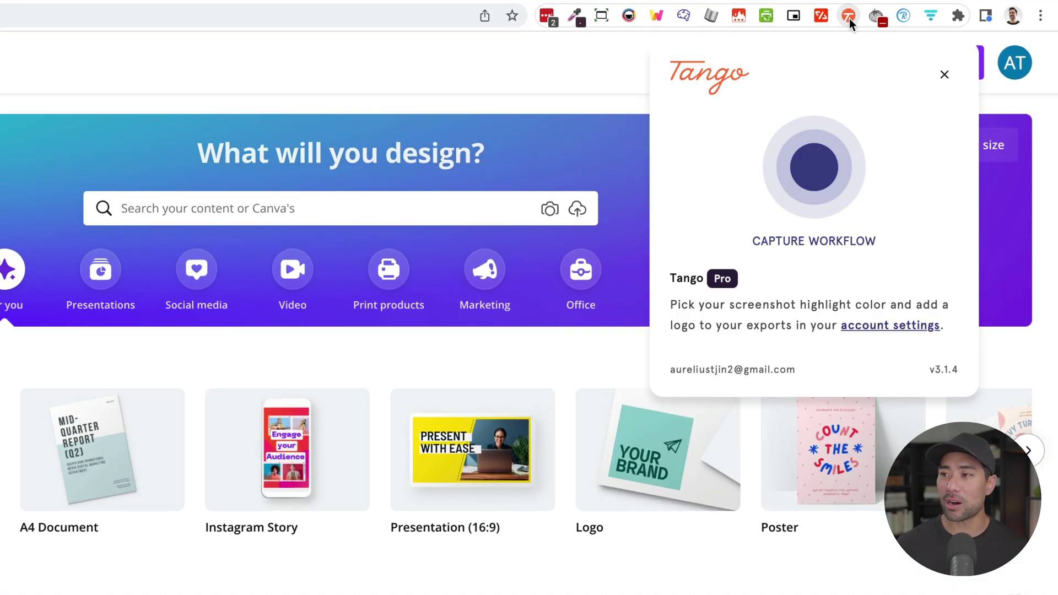
pyautogui.click(809, 181)
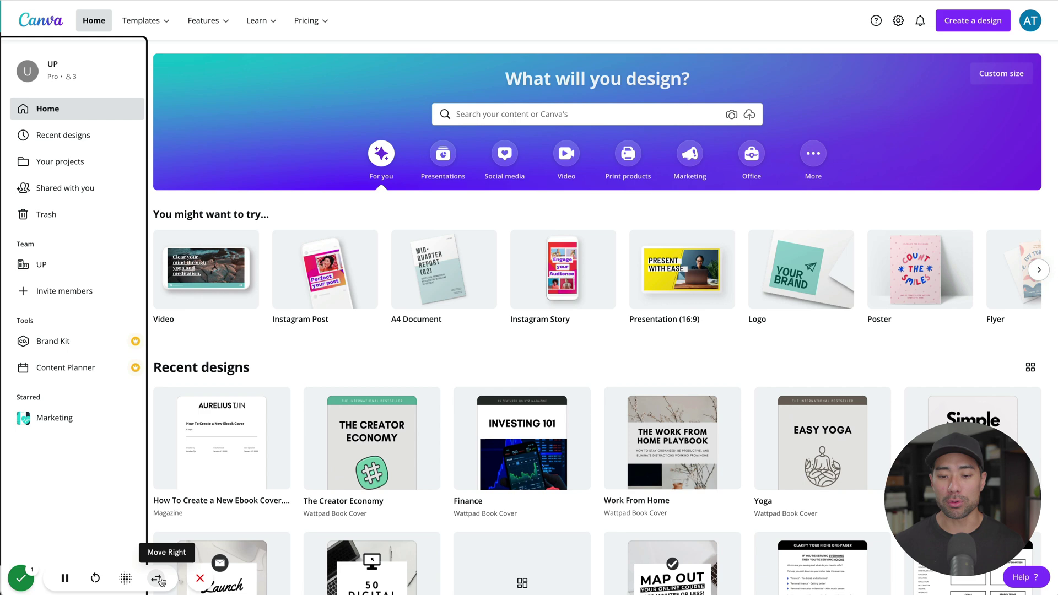
pyautogui.click(252, 565)
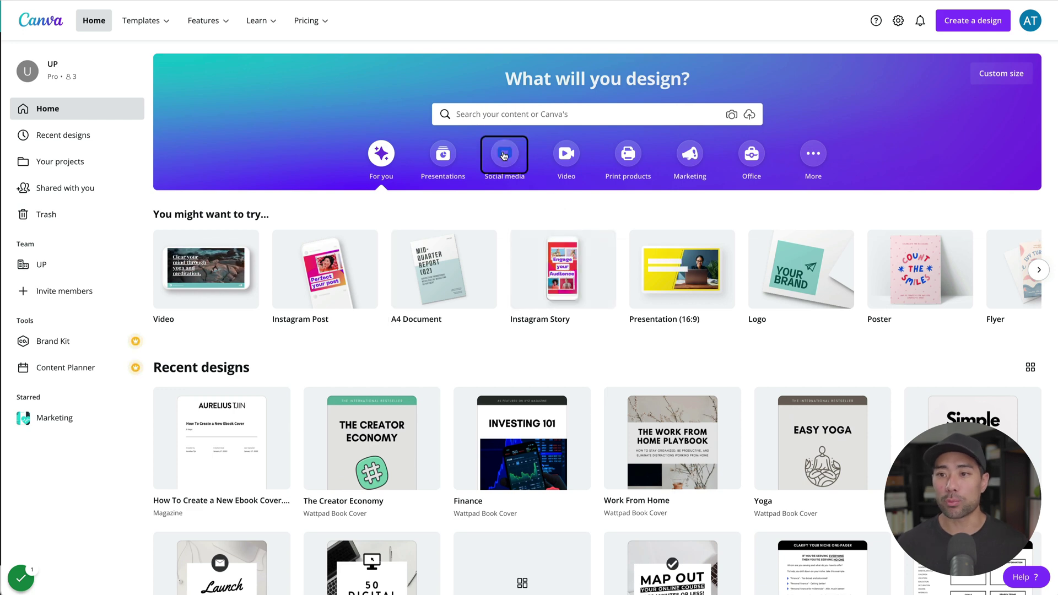
# - Search Canva's templates for "ebook cover" and open the Ebook Cover 512 × 800 px template category
pyautogui.click(463, 113)
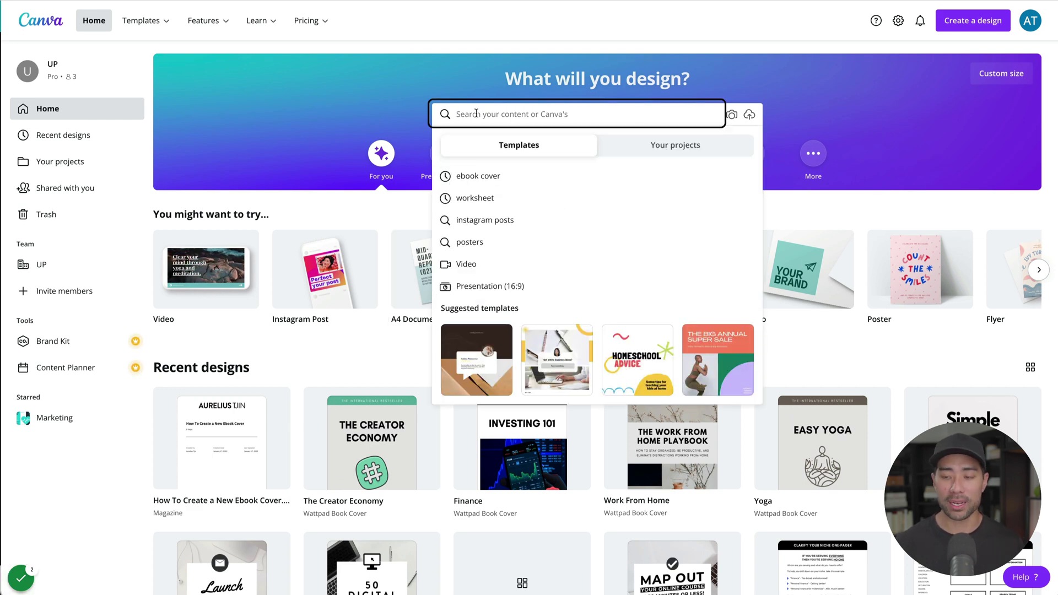
pyautogui.write('ebook c')
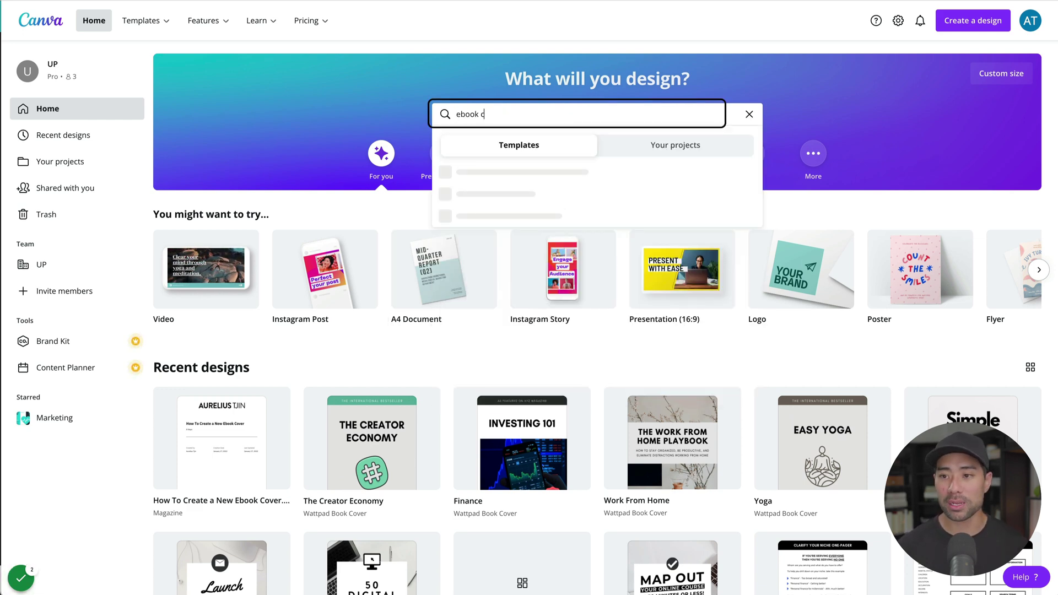
pyautogui.write('over')
pyautogui.moveTo(36, 578)
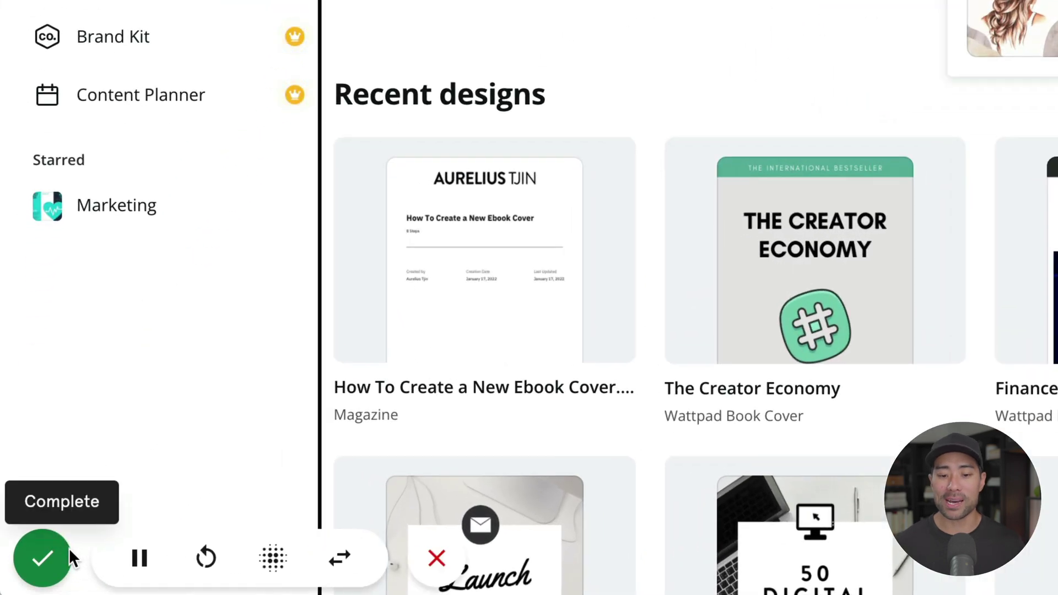
pyautogui.click(66, 555)
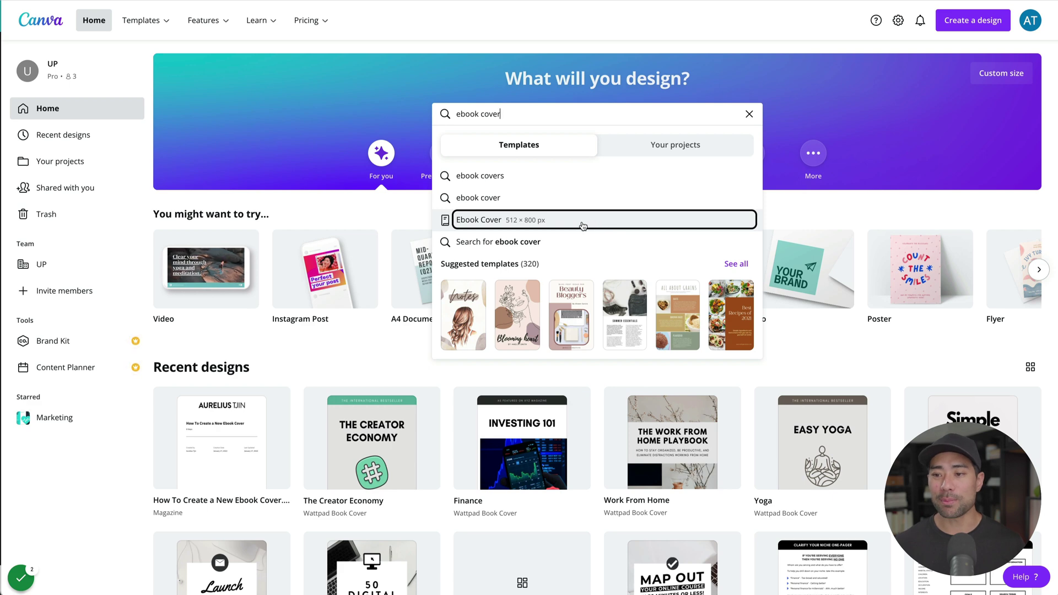
pyautogui.click(583, 221)
# - Open the "morning musings" notebook and coffee cover template and replace its title with "hello world"
pyautogui.moveTo(38, 574)
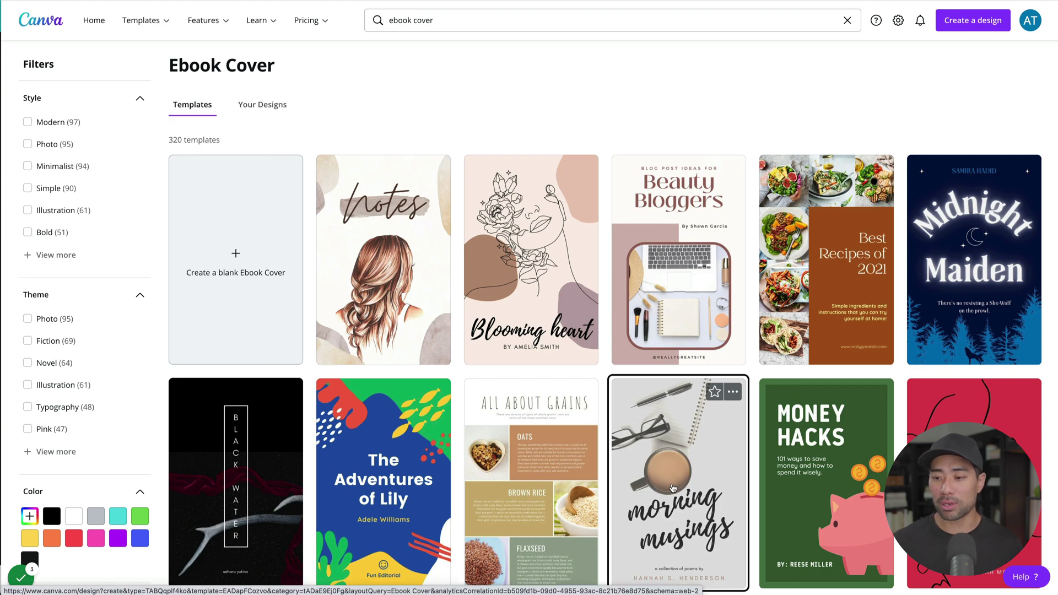
pyautogui.click(672, 492)
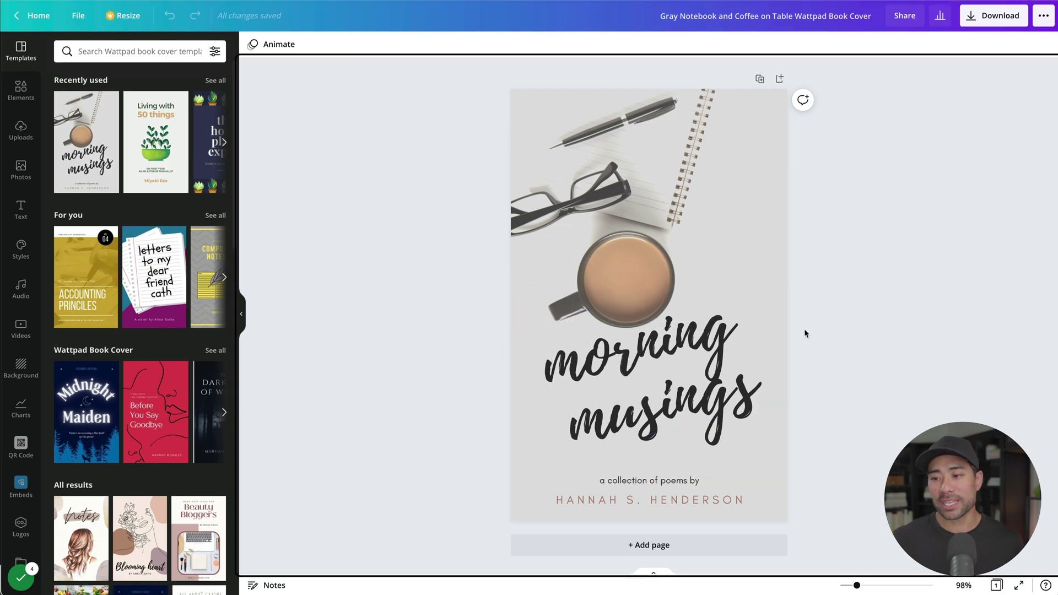
pyautogui.doubleClick(677, 341)
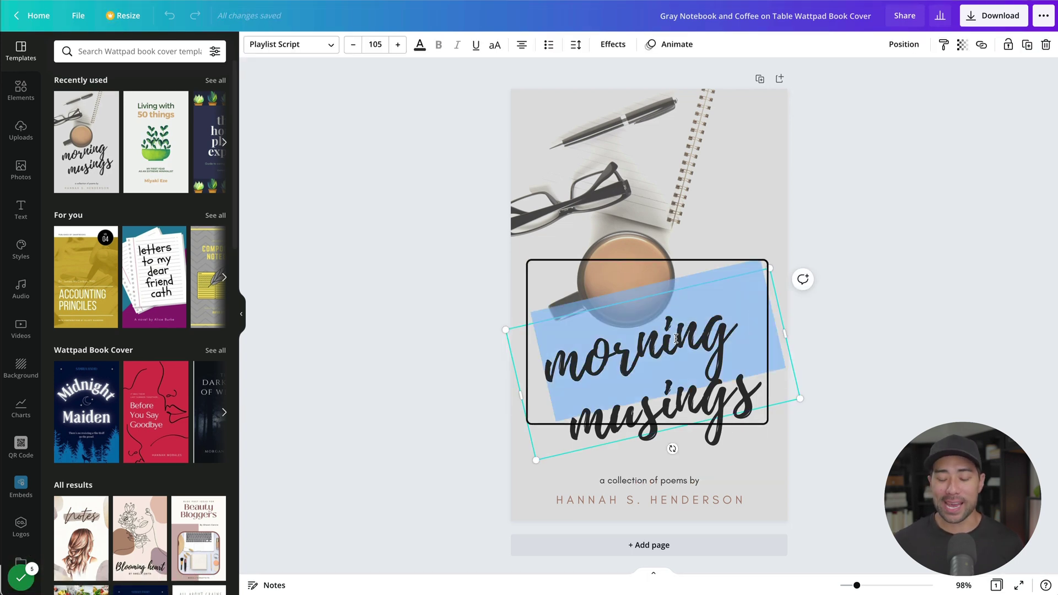
pyautogui.write('hello w')
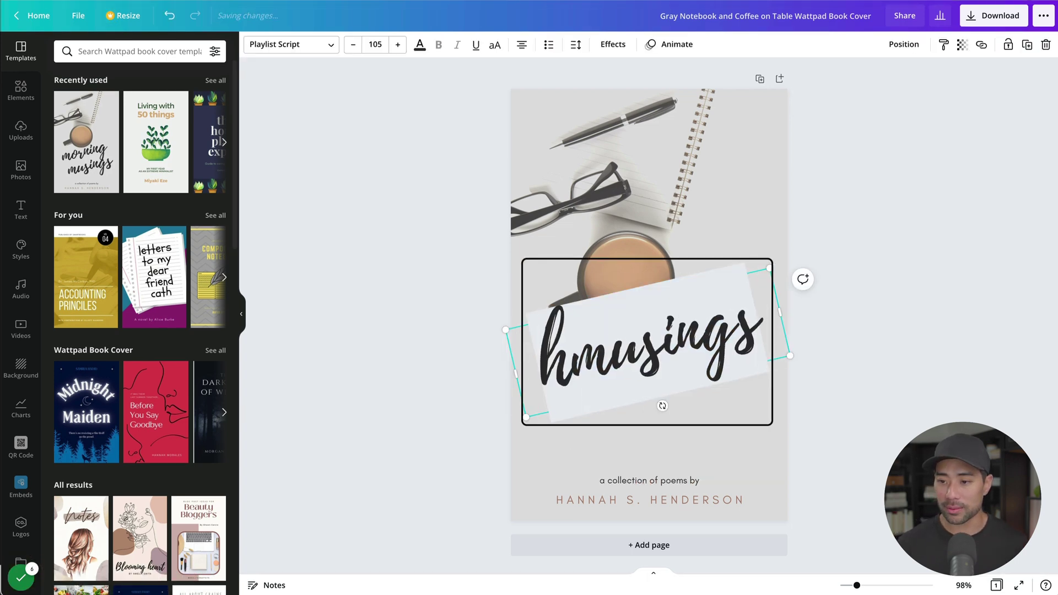
pyautogui.write('orld')
pyautogui.hotkey('ctrl', 'Delete')
pyautogui.click(912, 171)
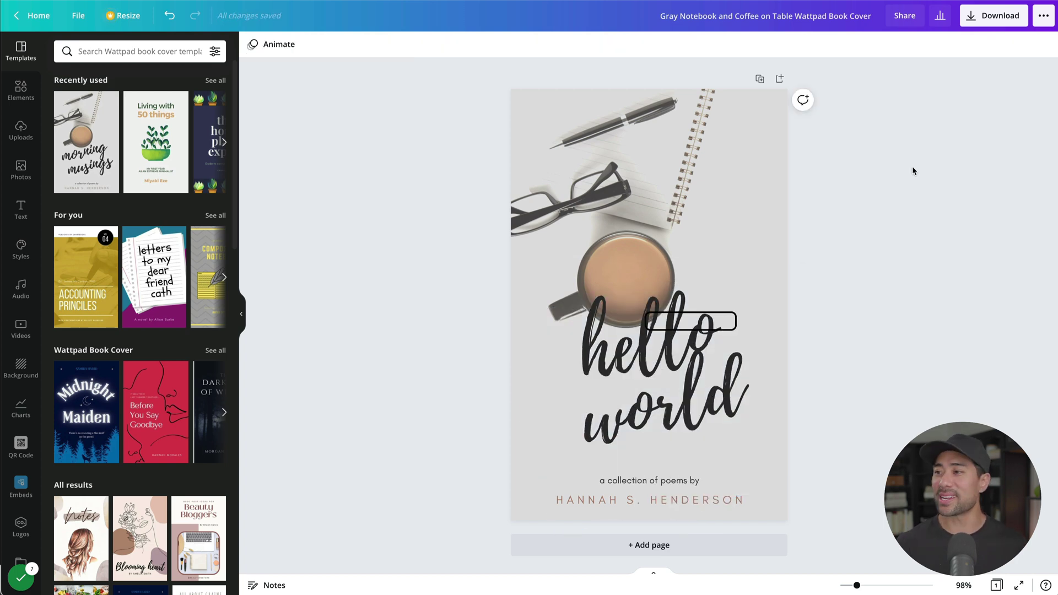
# - Download the finished cover as a PNG and complete the Tango workflow capture
pyautogui.click(985, 19)
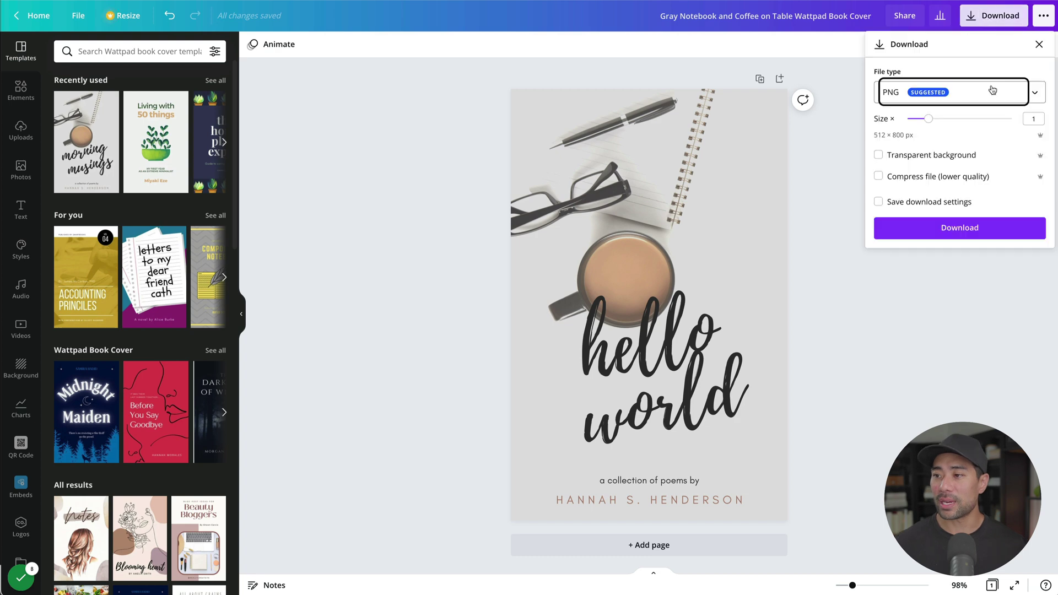
pyautogui.click(951, 237)
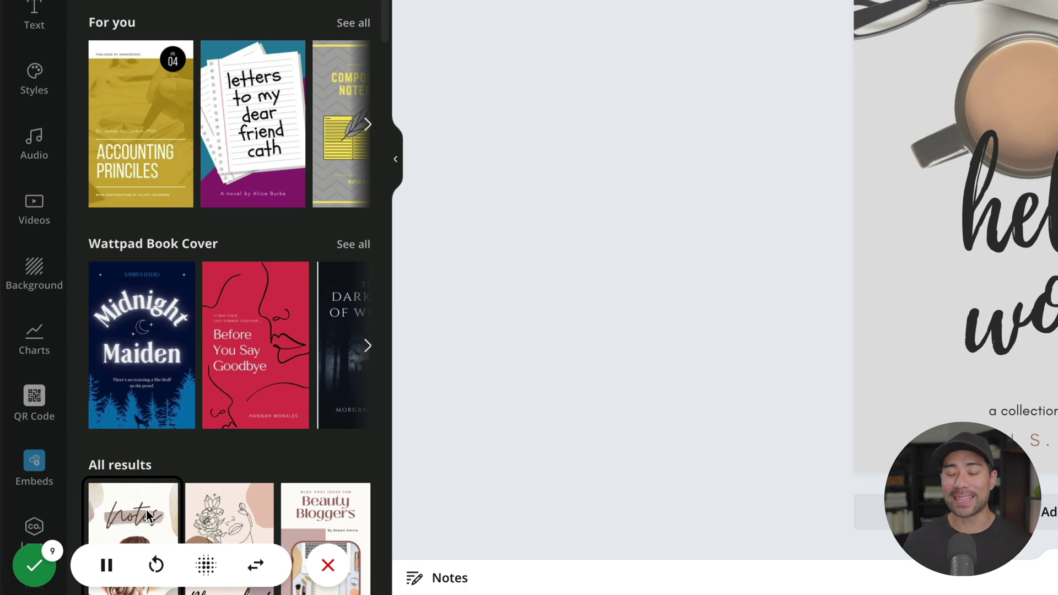
pyautogui.click(35, 572)
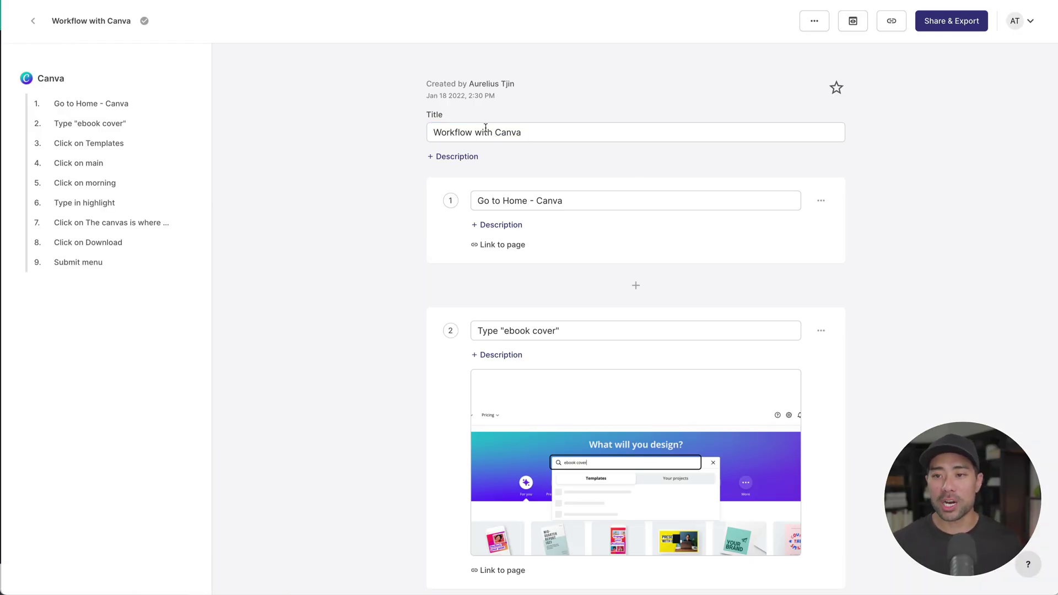
# - Retitle the captured workflow "How To Create an Ebook Cover In Canva"
pyautogui.tripleClick(485, 132)
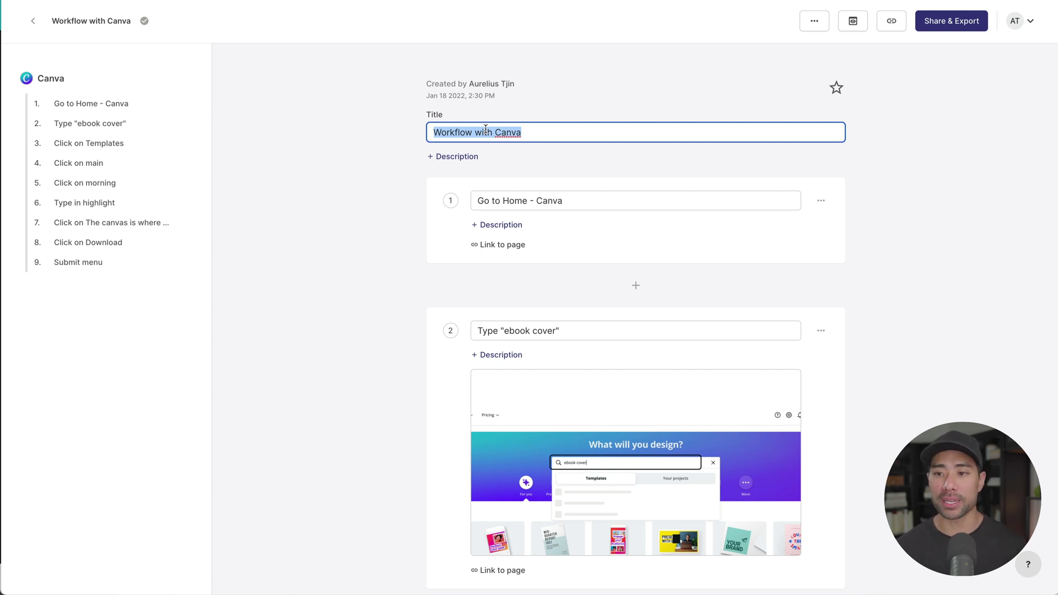
pyautogui.write('How ')
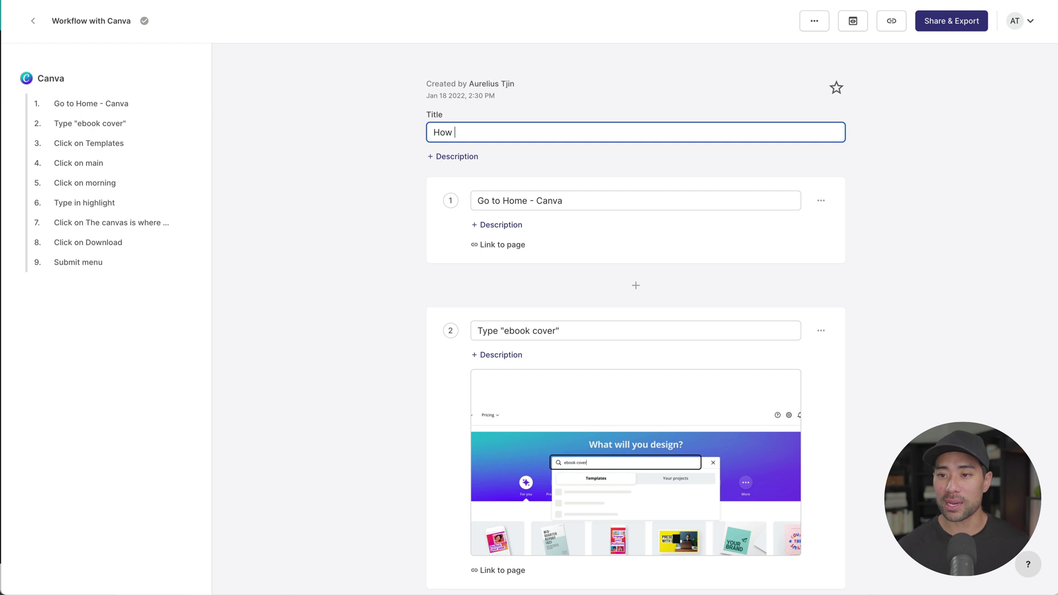
pyautogui.write('To Create an Eb')
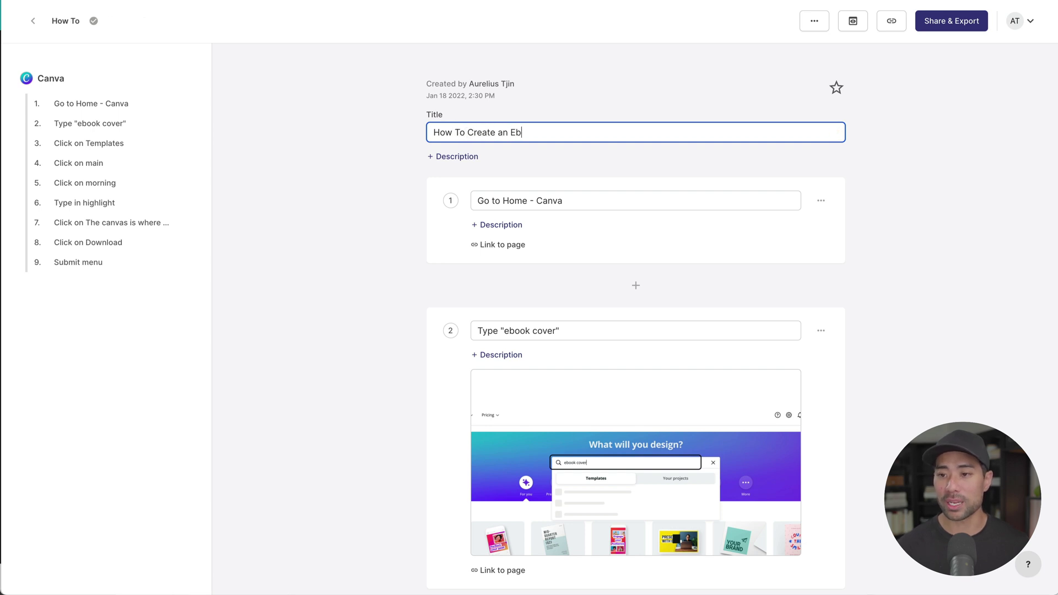
pyautogui.write('ook Cover In Canva')
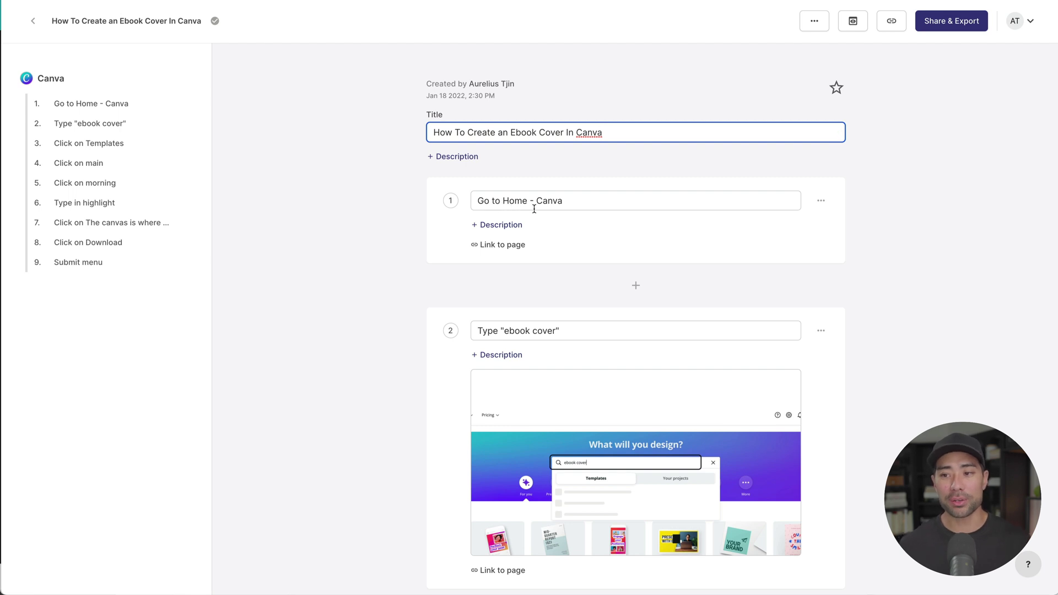
# - Change the text of workflow step 1 to "Go to Homepage in your Canva account"
pyautogui.doubleClick(566, 203)
pyautogui.moveTo(527, 200); pyautogui.dragTo(587, 200)
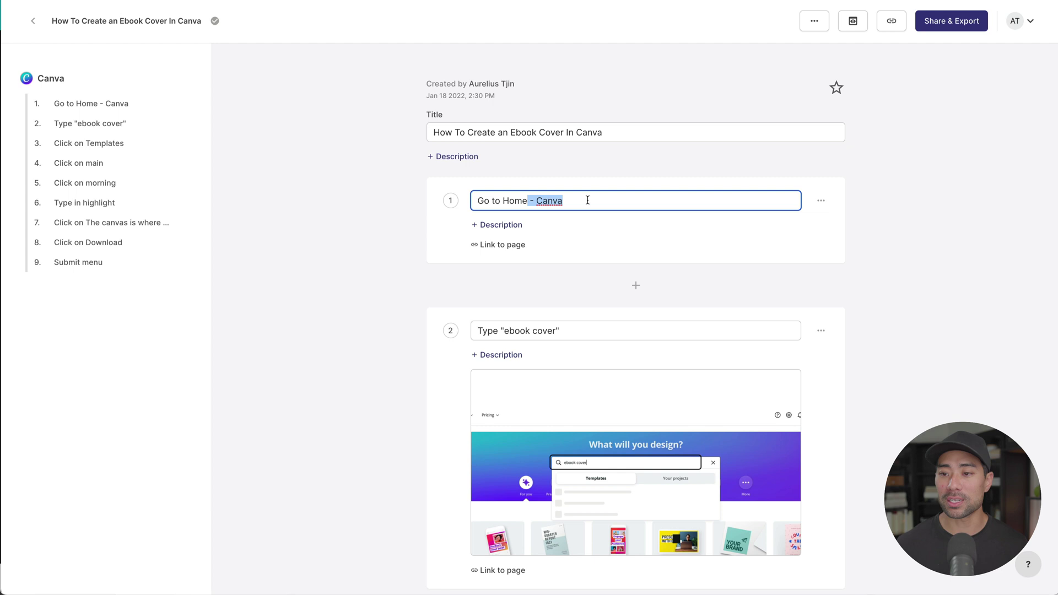
pyautogui.write('page ')
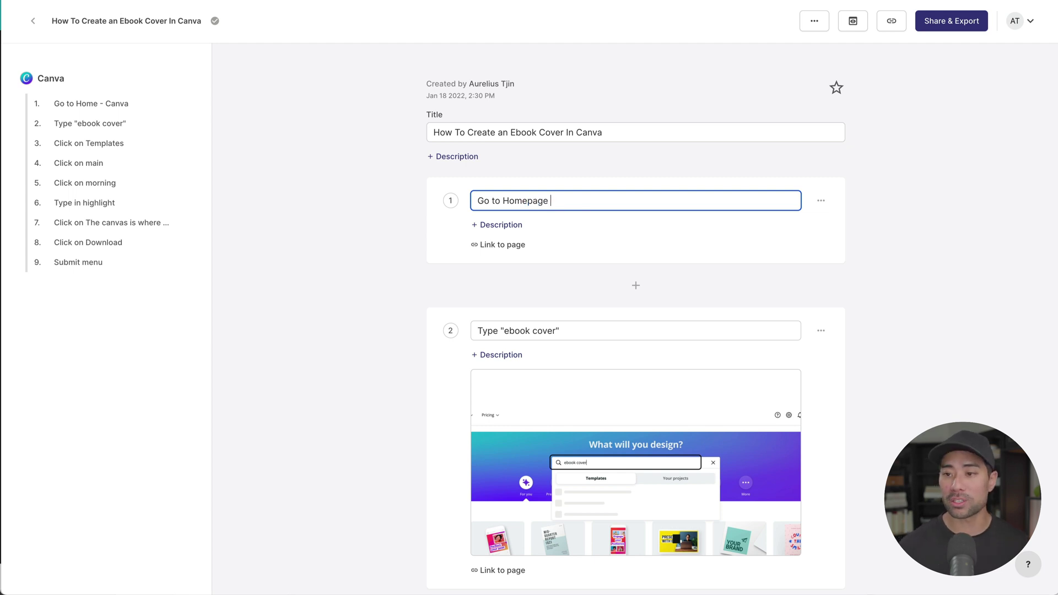
pyautogui.write('in your Canva ')
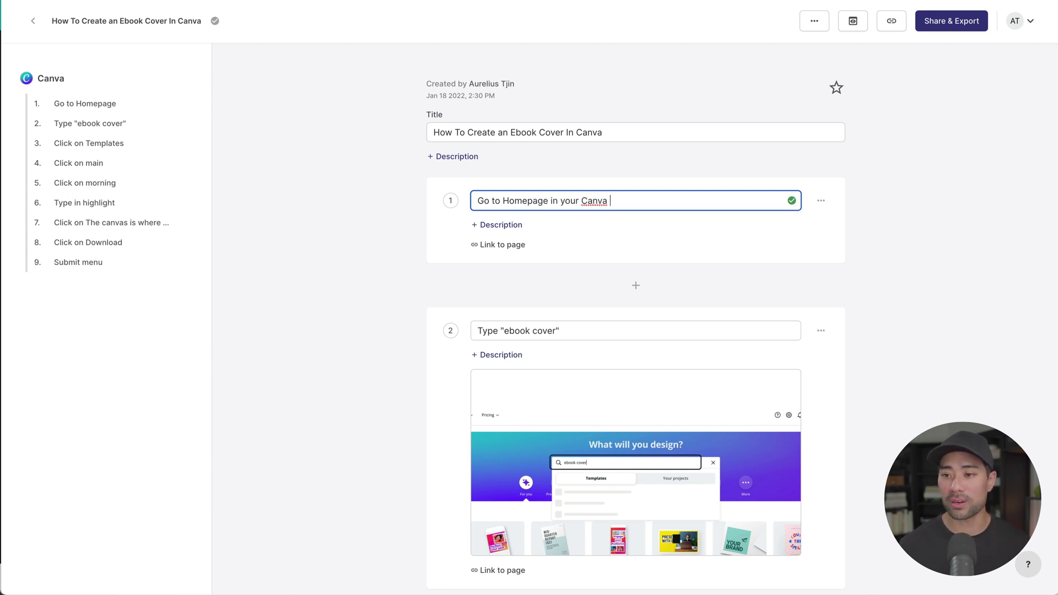
pyautogui.write('account')
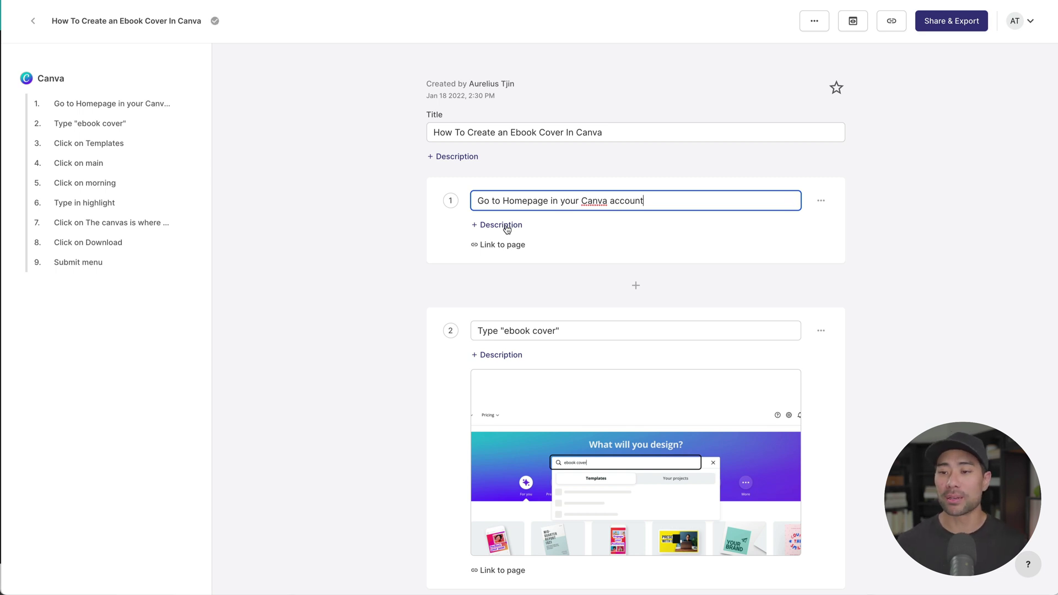
# - Open the notes field of workflow step 1 and add a red arrow pointing at the search box in step 2's screenshot
pyautogui.click(507, 226)
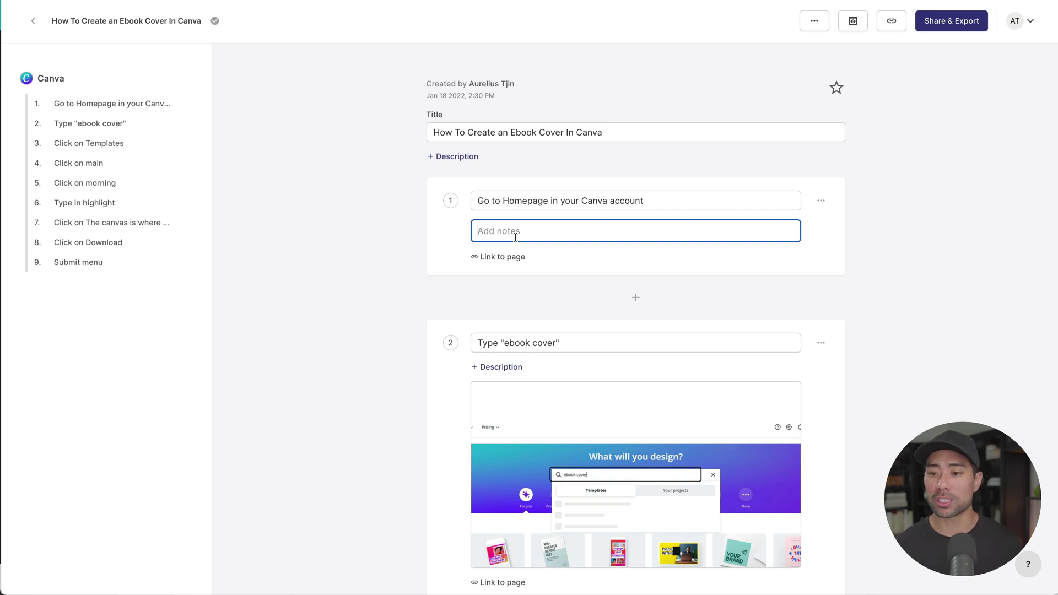
pyautogui.scroll(-3, 881, 296)
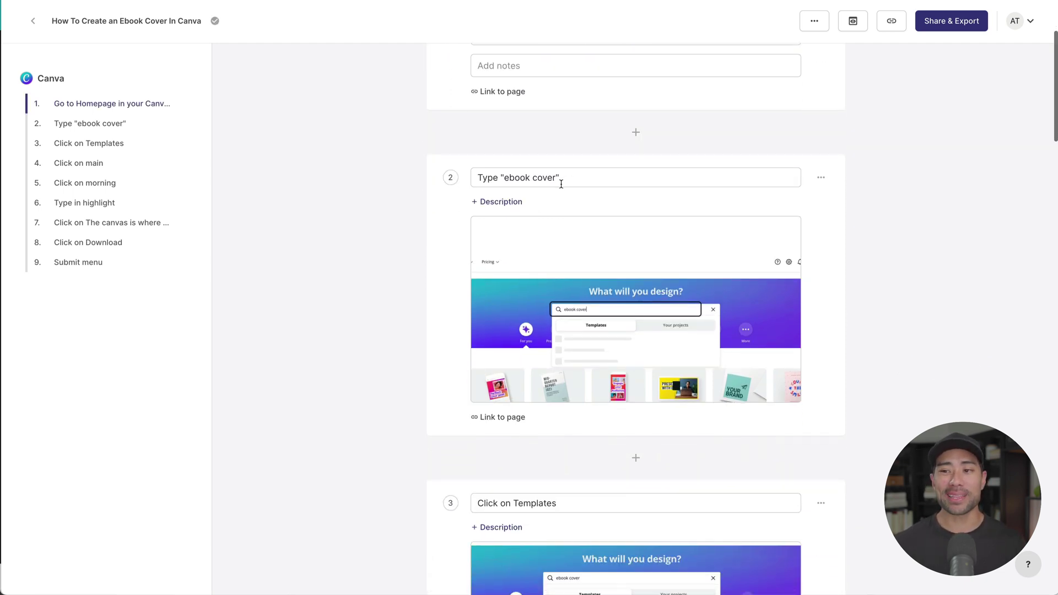
pyautogui.moveTo(676, 289)
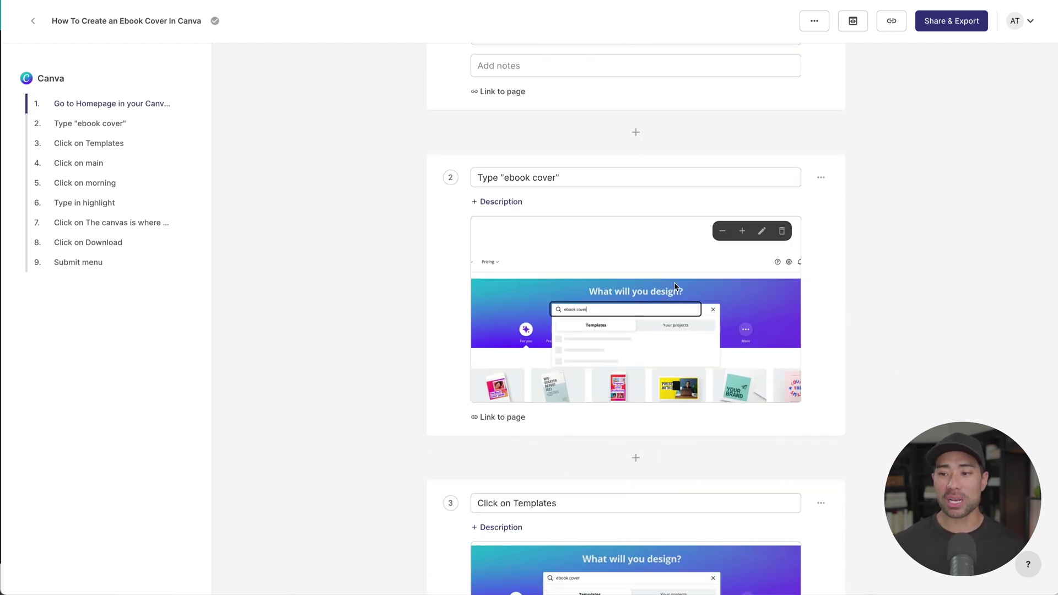
pyautogui.click(762, 232)
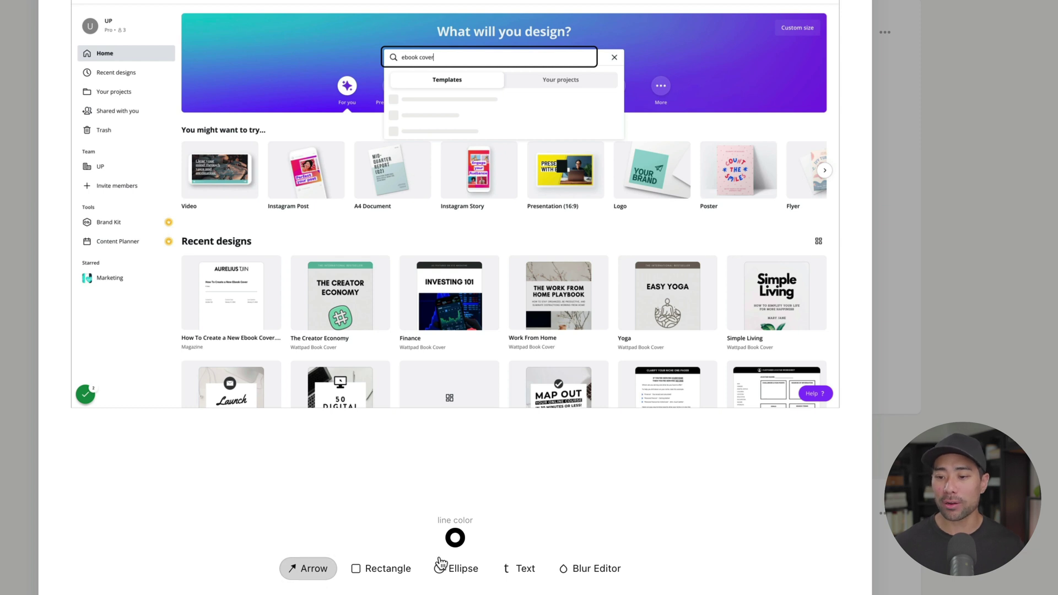
pyautogui.click(455, 538)
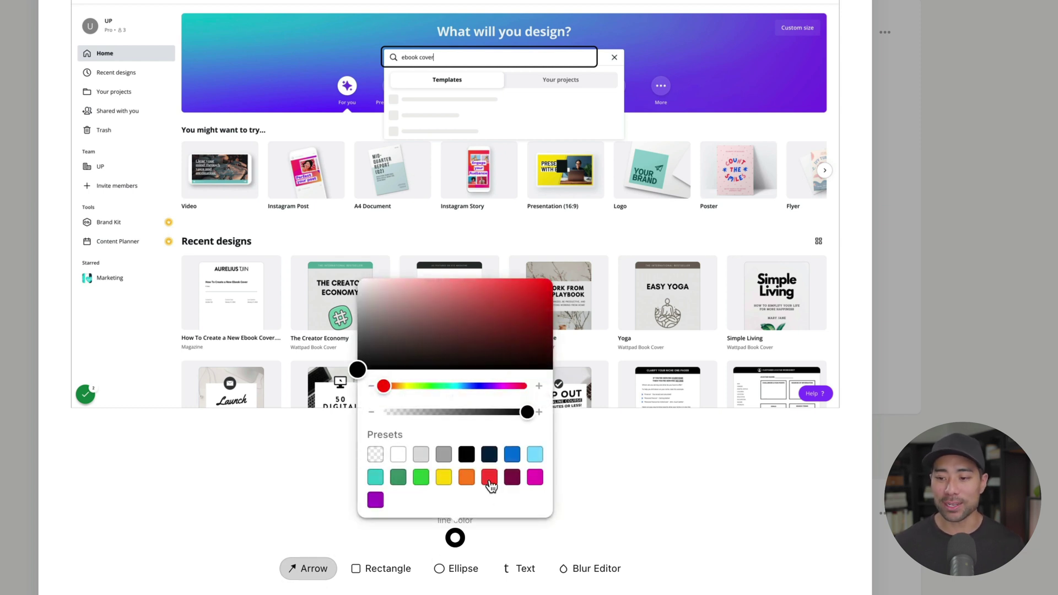
pyautogui.click(489, 477)
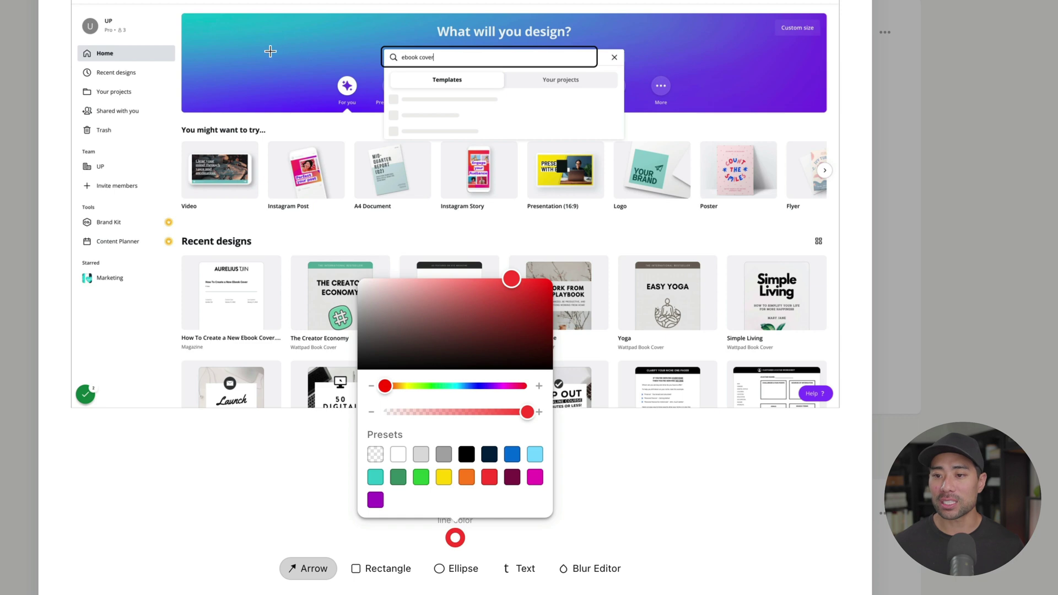
pyautogui.moveTo(270, 51); pyautogui.dragTo(367, 52)
pyautogui.click(904, 385)
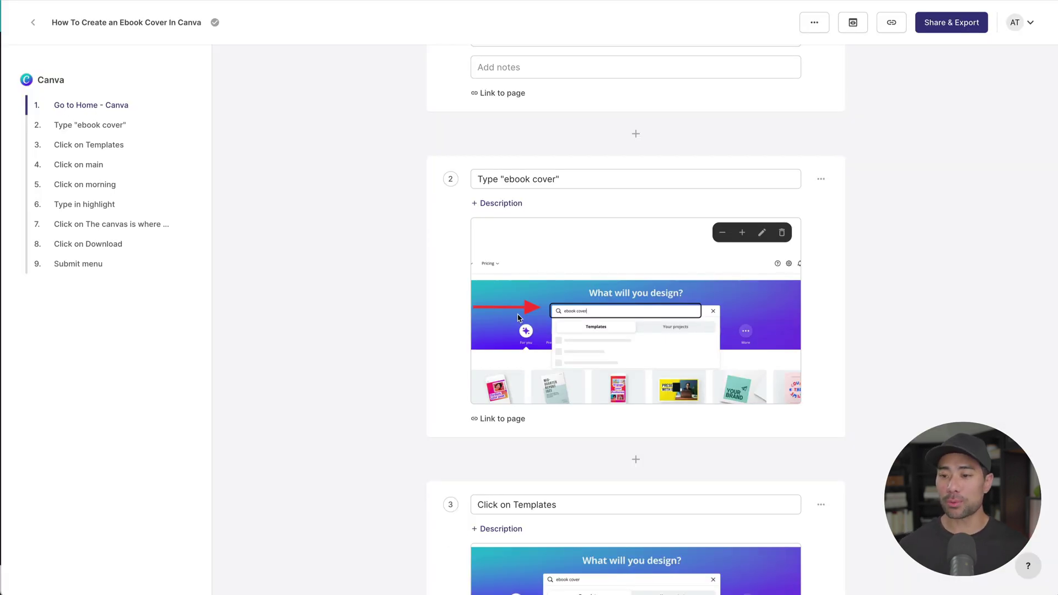
# - Capture an additional step after workflow step 4 from the Canva Ebook Cover page by opening the "morning musings" template, and finish the capture
pyautogui.scroll(-1, 694, 345)
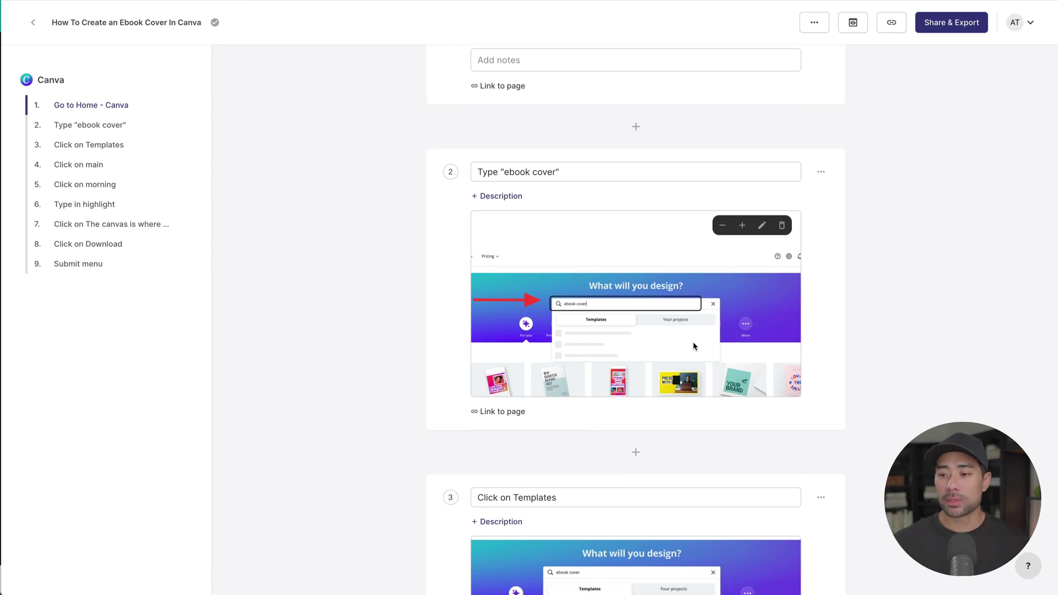
pyautogui.scroll(-5, 692, 346)
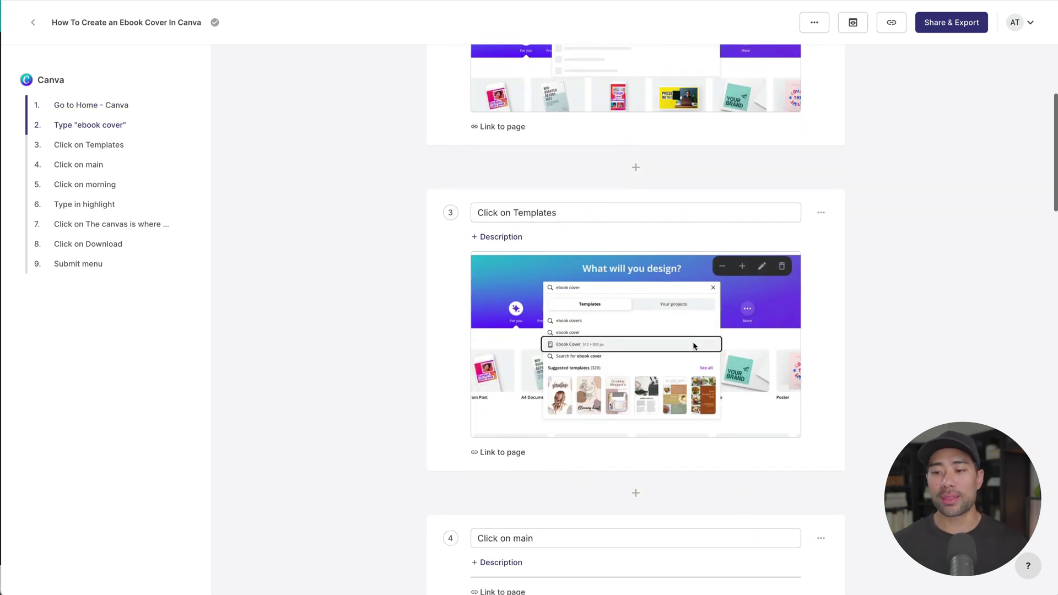
pyautogui.scroll(-4, 691, 344)
pyautogui.scroll(-5, 692, 344)
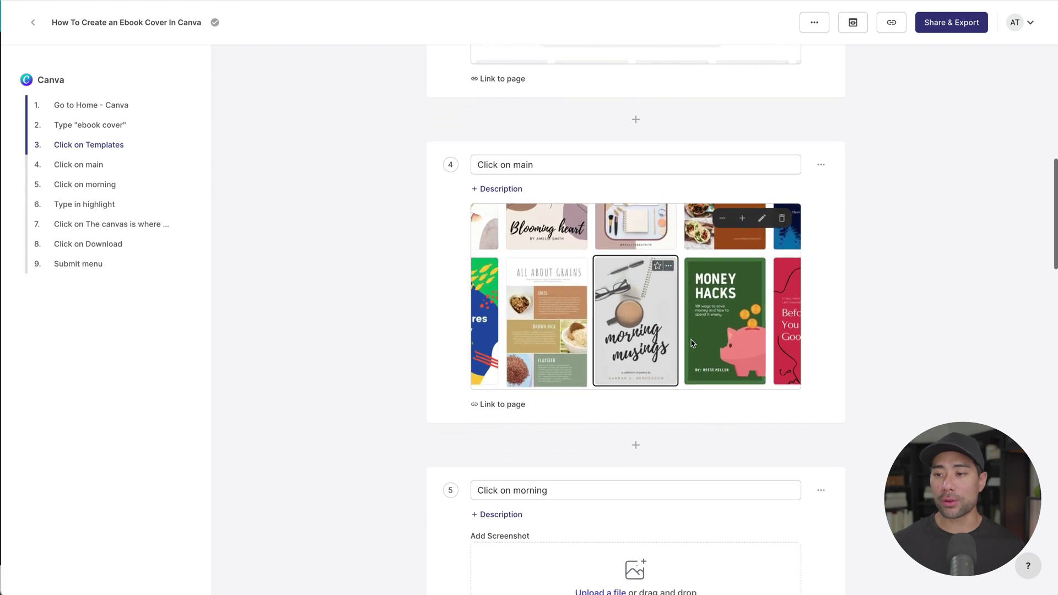
pyautogui.scroll(-2, 692, 343)
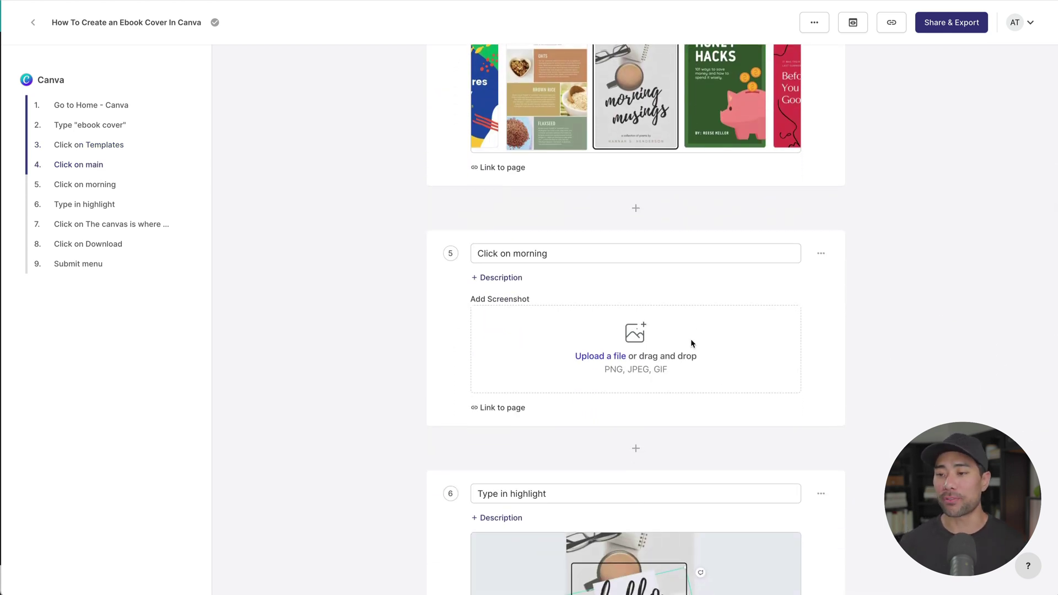
pyautogui.scroll(1, 691, 343)
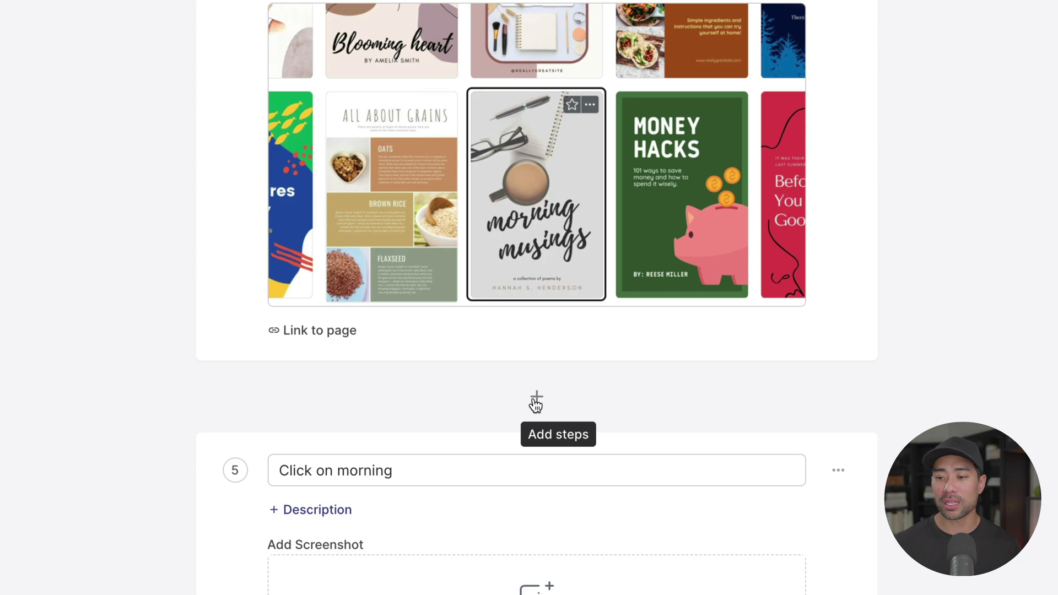
pyautogui.click(535, 402)
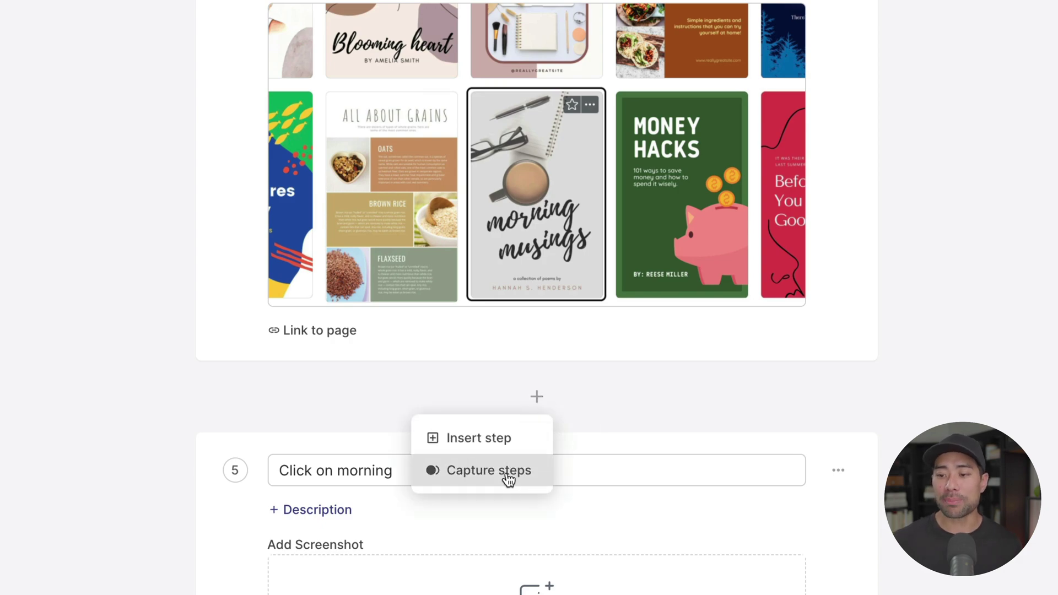
pyautogui.click(504, 473)
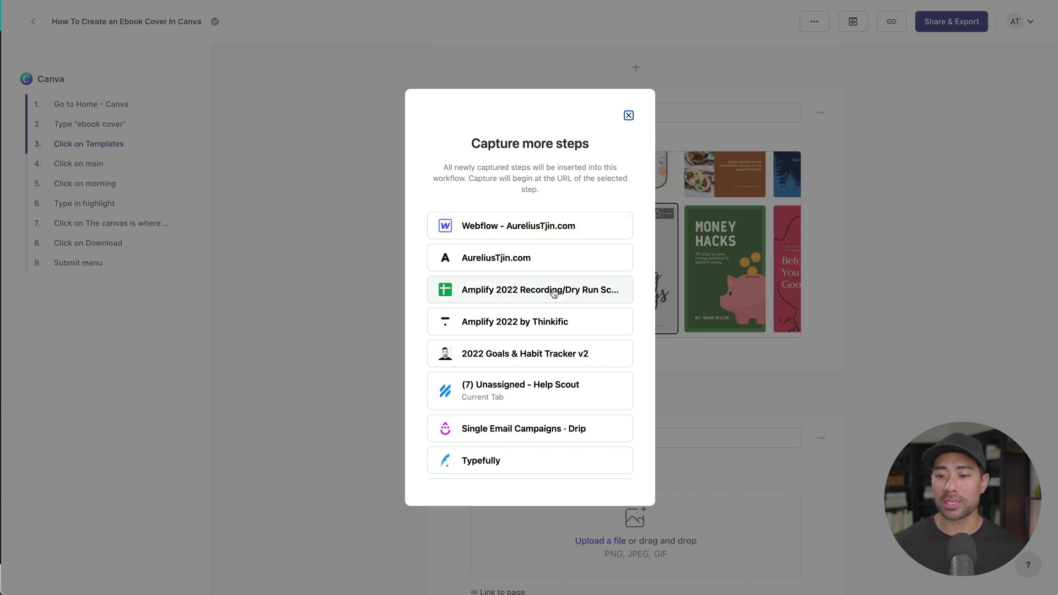
pyautogui.scroll(-6, 529, 264)
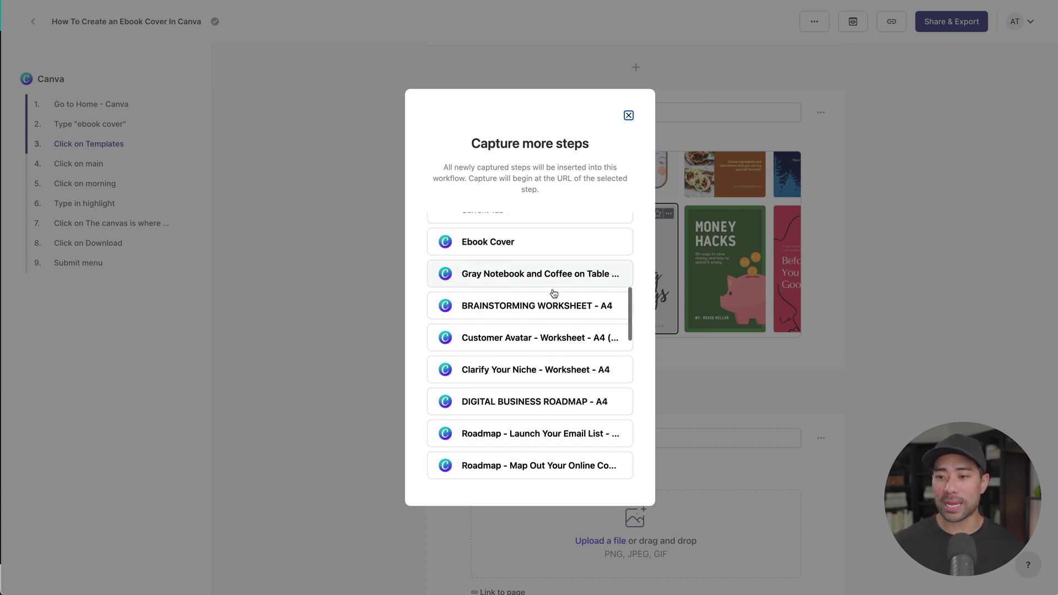
pyautogui.click(502, 238)
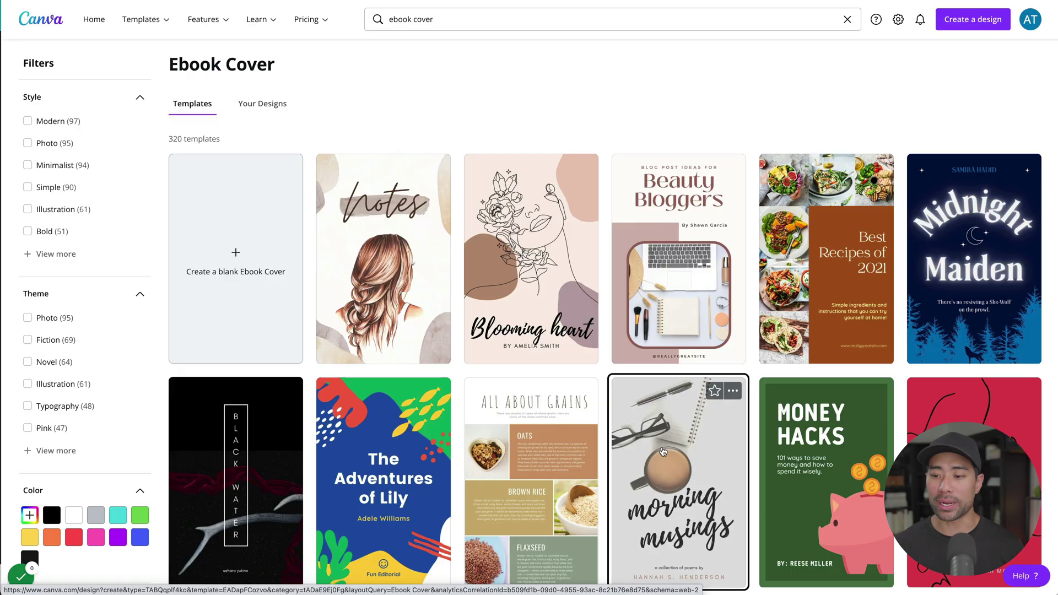
pyautogui.click(662, 452)
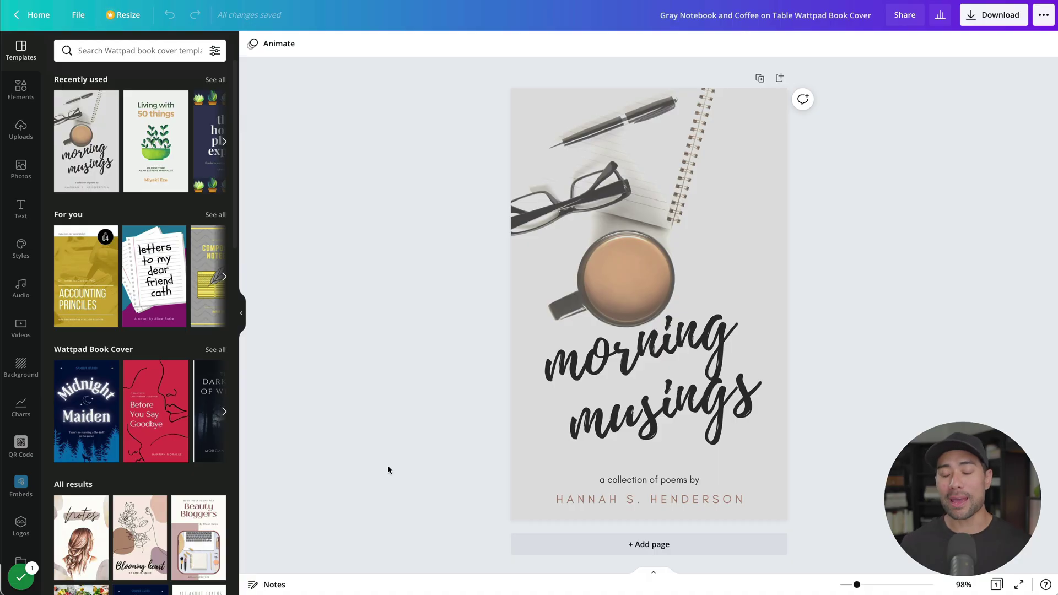
pyautogui.click(18, 578)
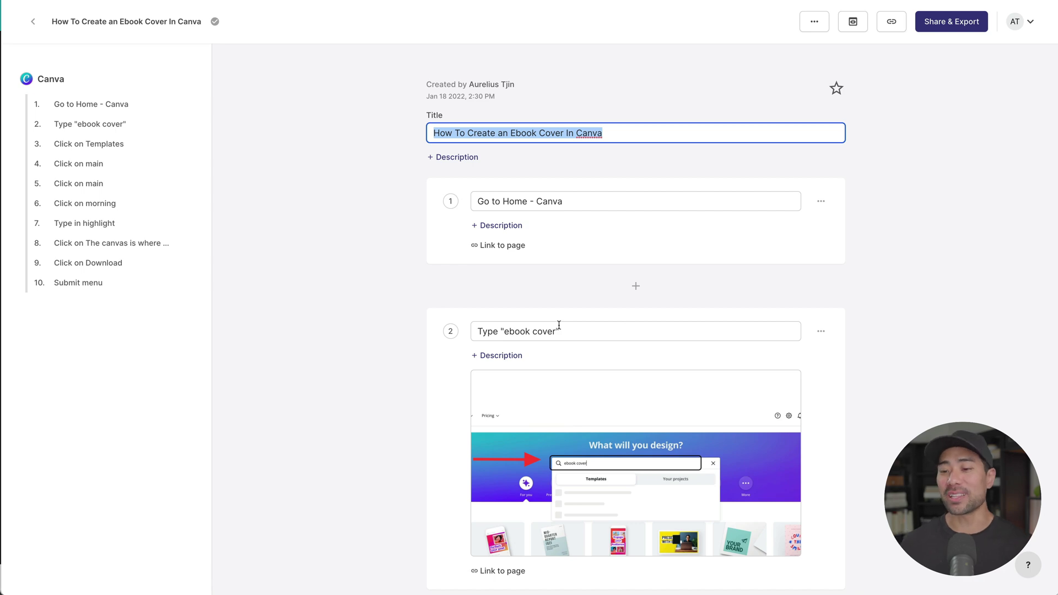
# - Review the newly captured step 5 and its screenshot against the neighbouring workflow steps
pyautogui.scroll(-20, 559, 325)
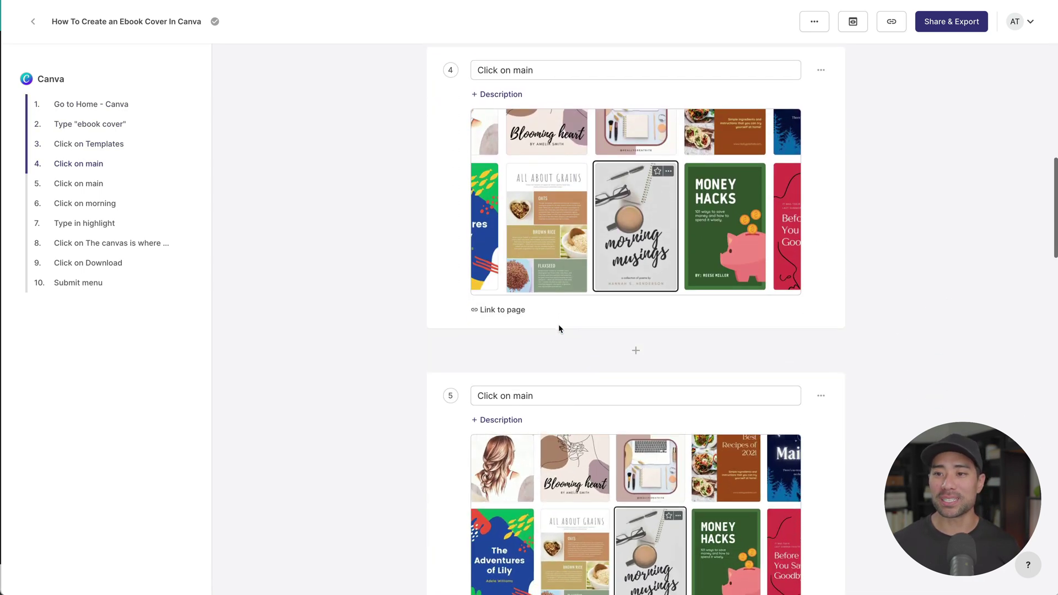
pyautogui.scroll(-2, 558, 329)
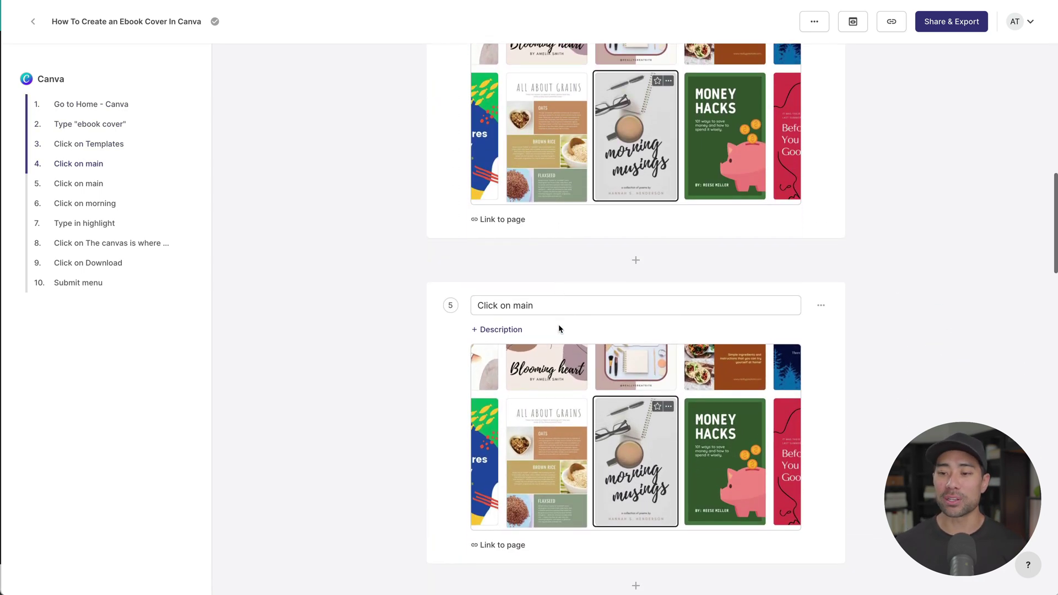
pyautogui.scroll(-3, 559, 329)
pyautogui.scroll(1, 559, 329)
pyautogui.scroll(1, 538, 256)
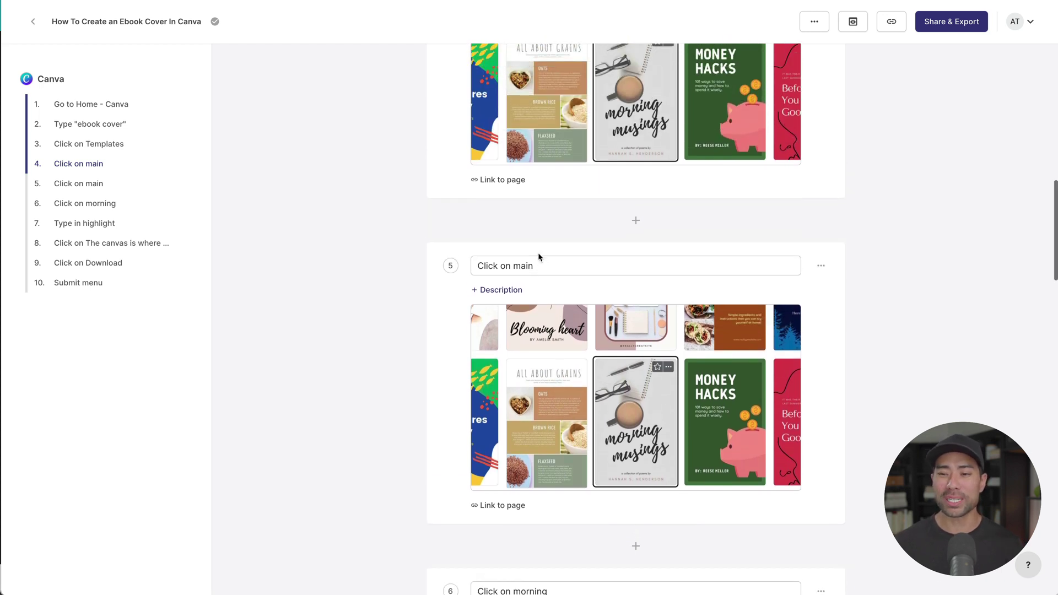
pyautogui.scroll(-1, 539, 257)
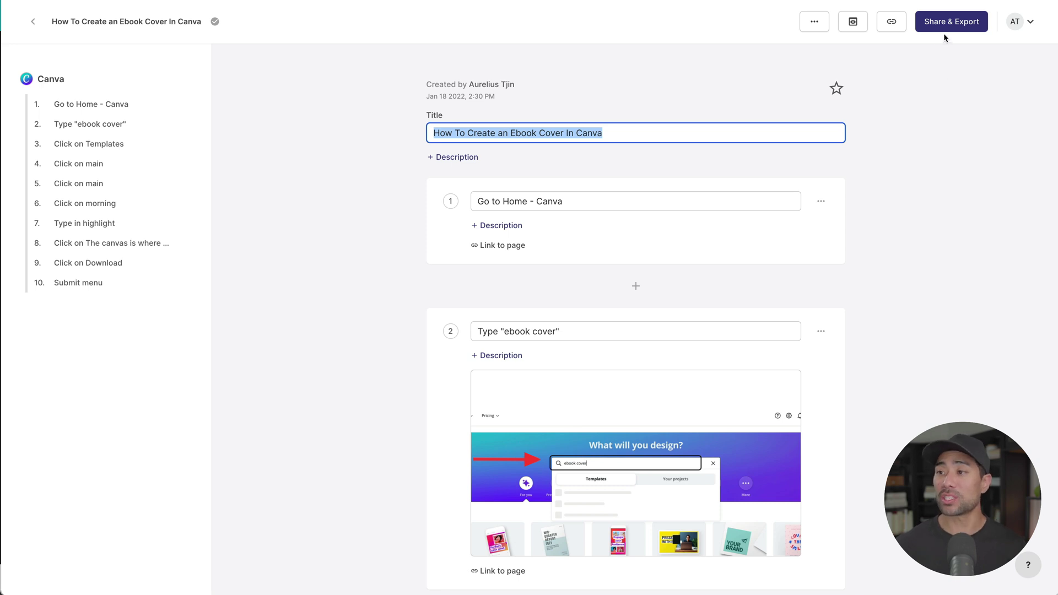
# - Open the workflow's download options and check the logo and screenshot highlight settings for PDF exports in the account settings
pyautogui.click(959, 24)
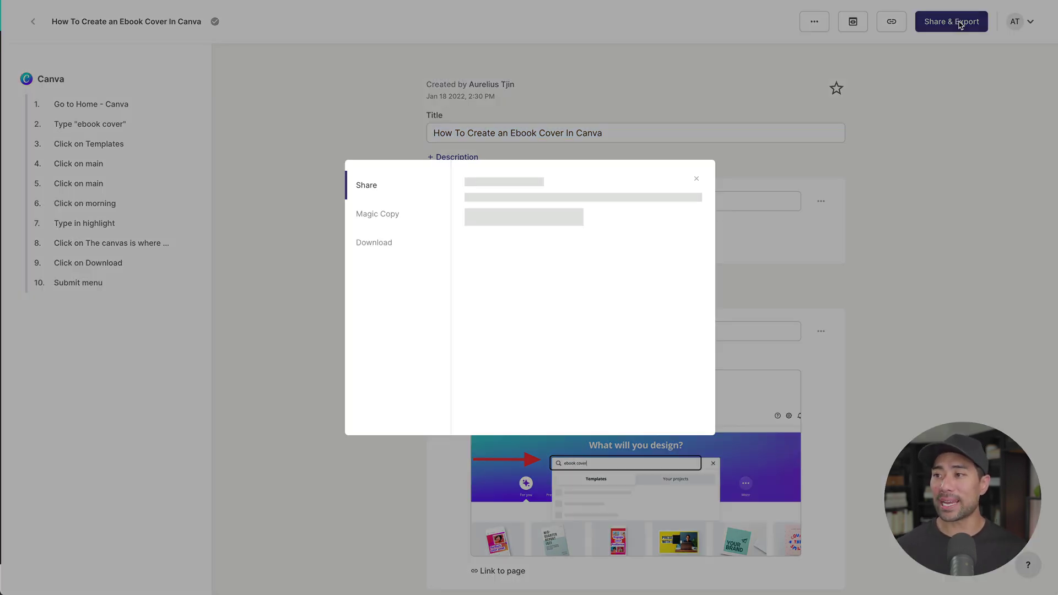
pyautogui.click(371, 245)
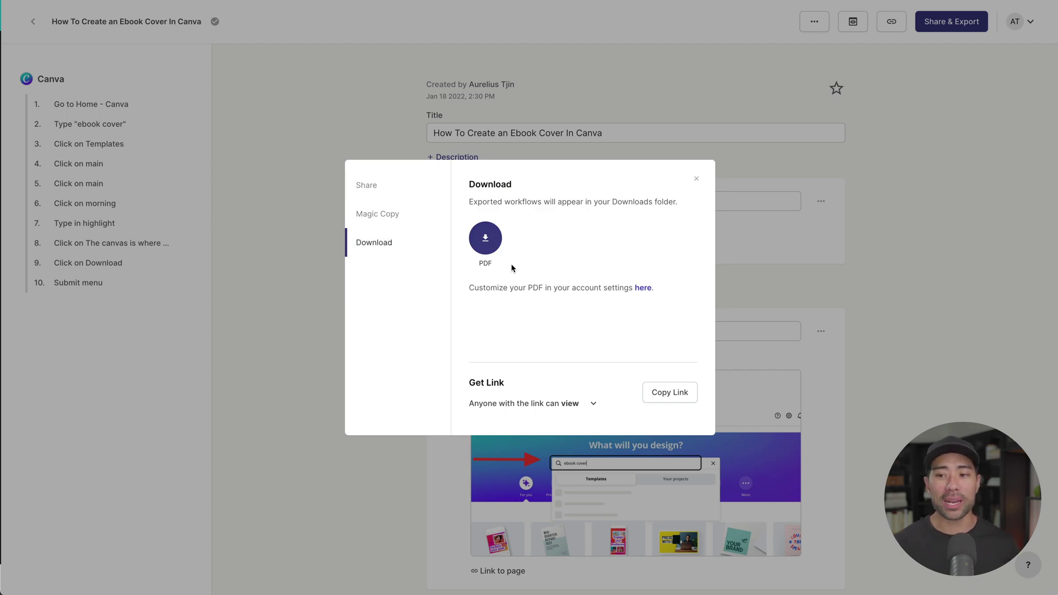
pyautogui.rightClick(642, 290)
pyautogui.click(660, 298)
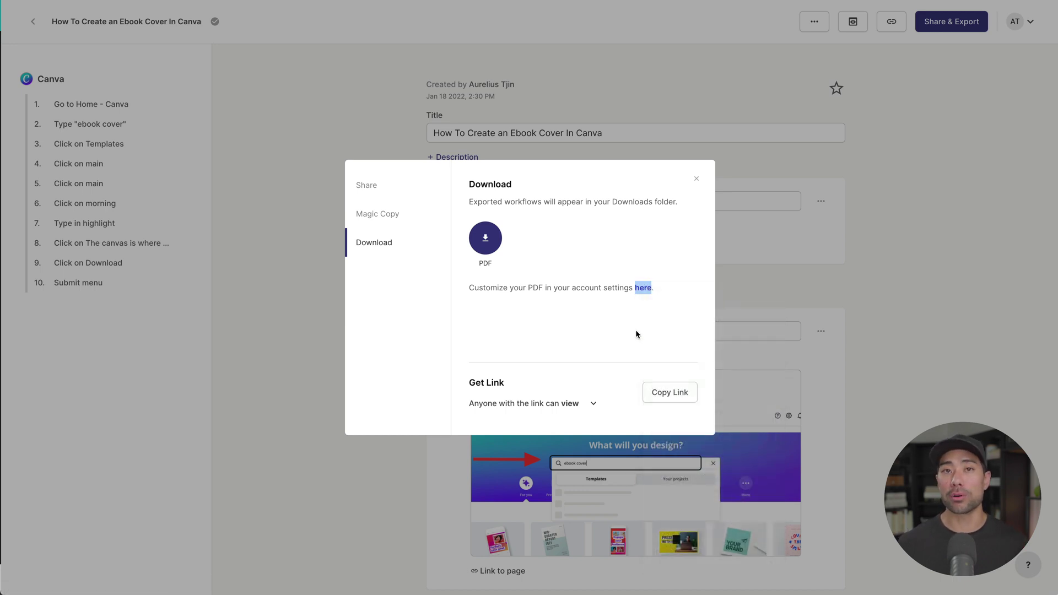
pyautogui.click(249, 5)
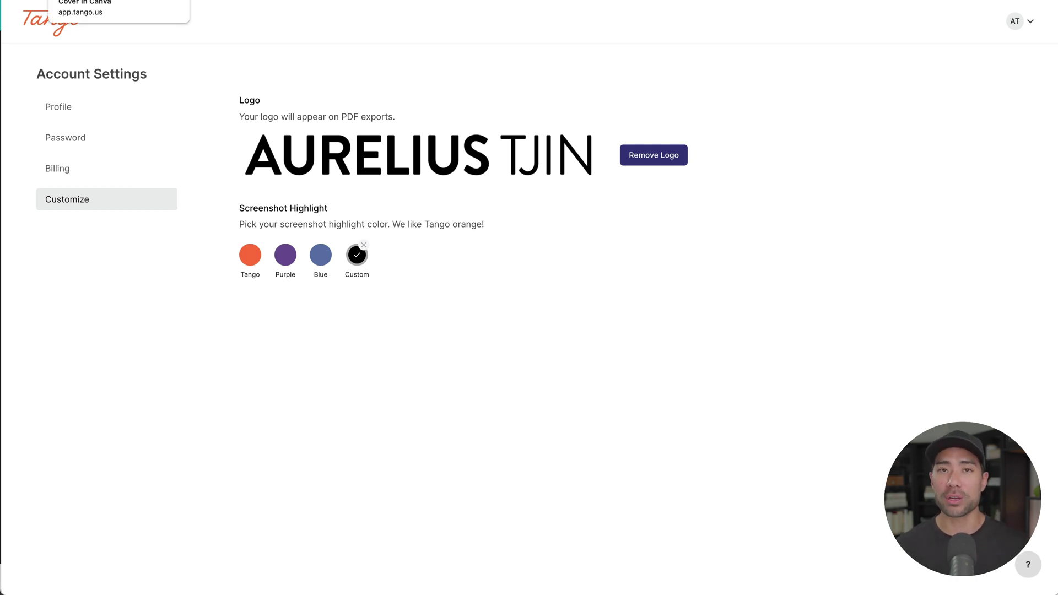
pyautogui.click(110, 1)
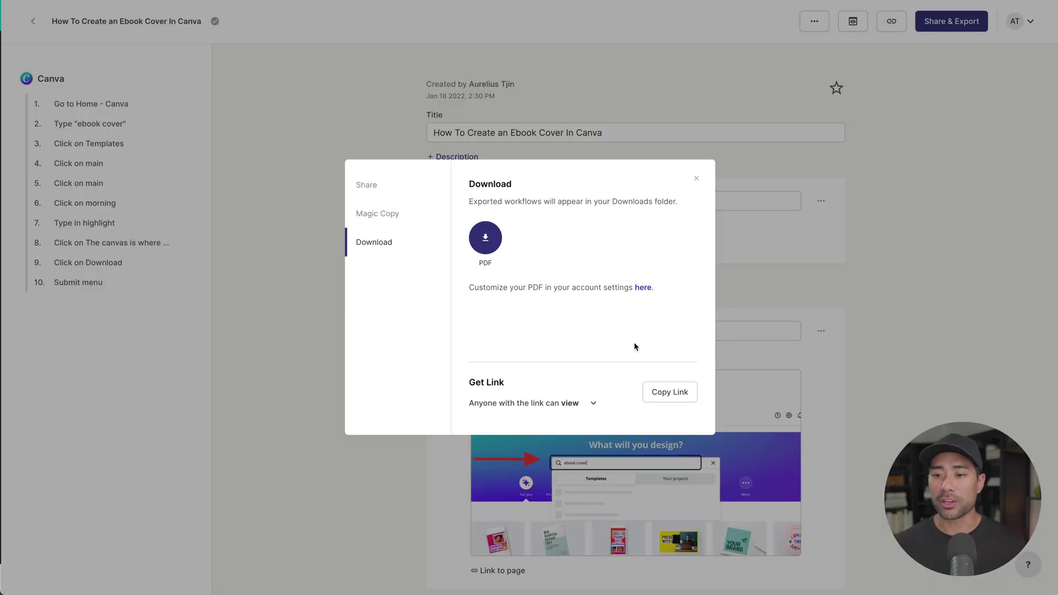
# - Download the workflow as a PDF and preview the pages of the exported file
pyautogui.click(485, 238)
pyautogui.press('space')
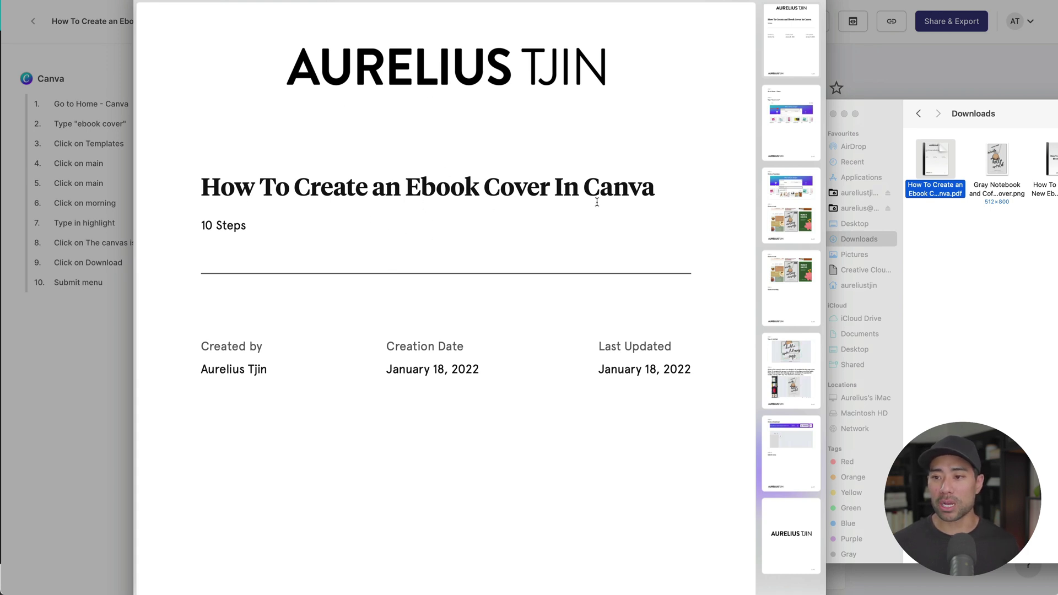
pyautogui.scroll(-5, 523, 327)
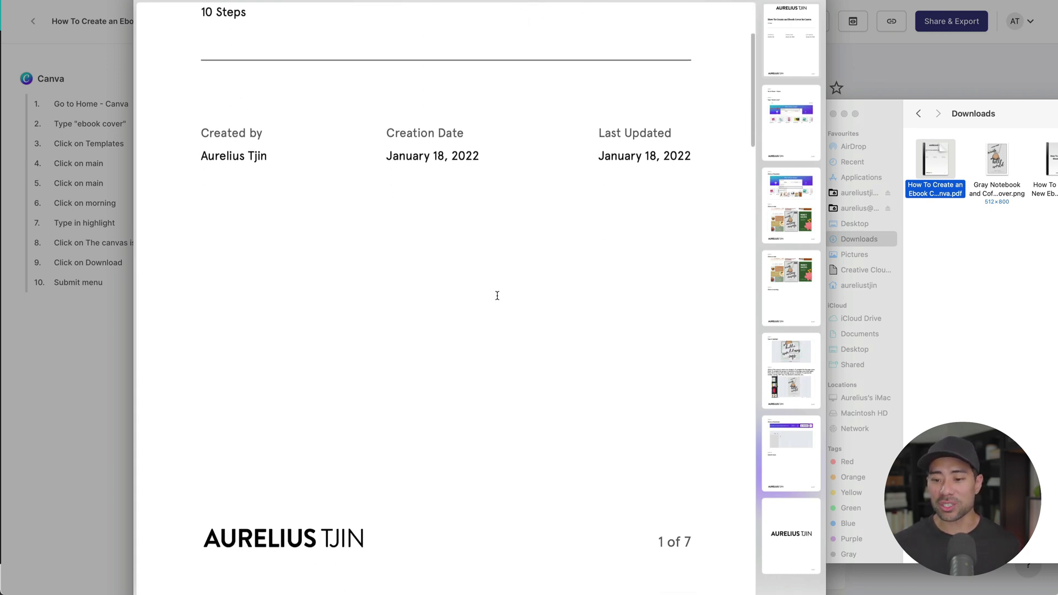
pyautogui.scroll(-6, 497, 296)
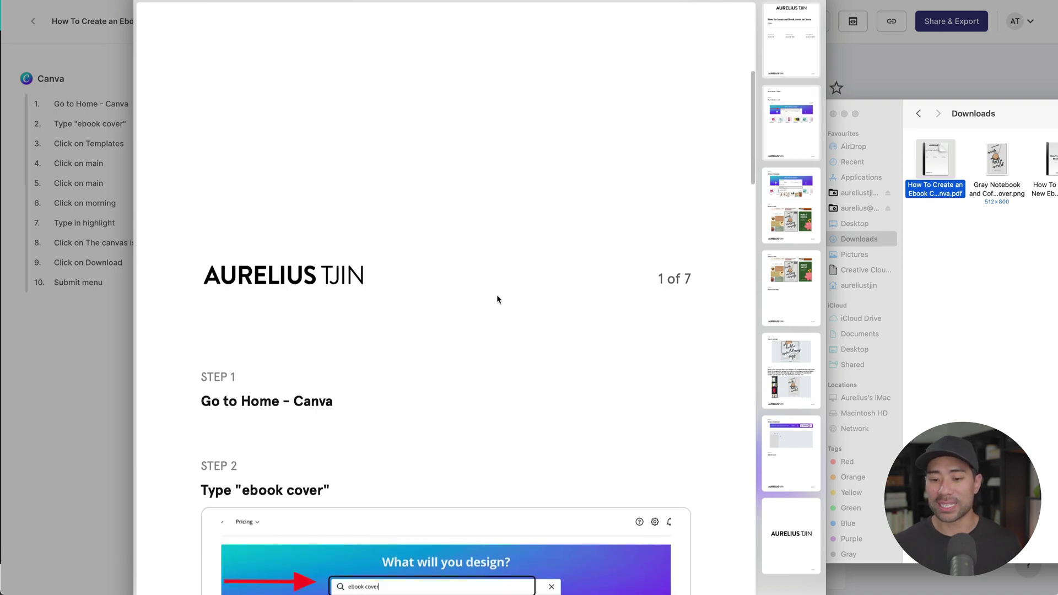
pyautogui.scroll(-10, 497, 294)
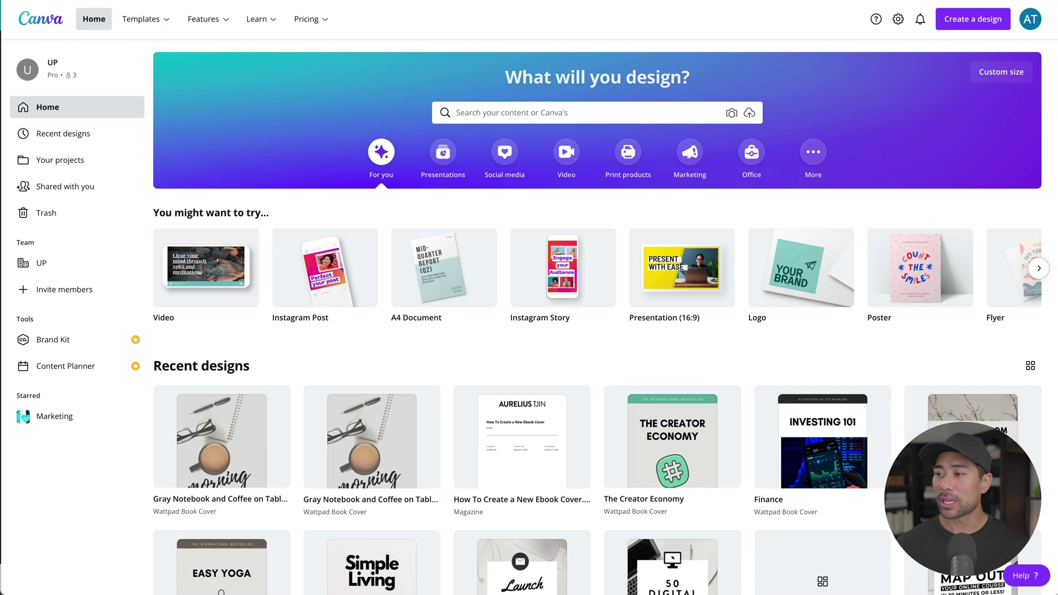
# - Import the downloaded "How To Create an Ebook Cover In Canva" PDF into Canva and open it as an editable design
pyautogui.press('super+Tab')
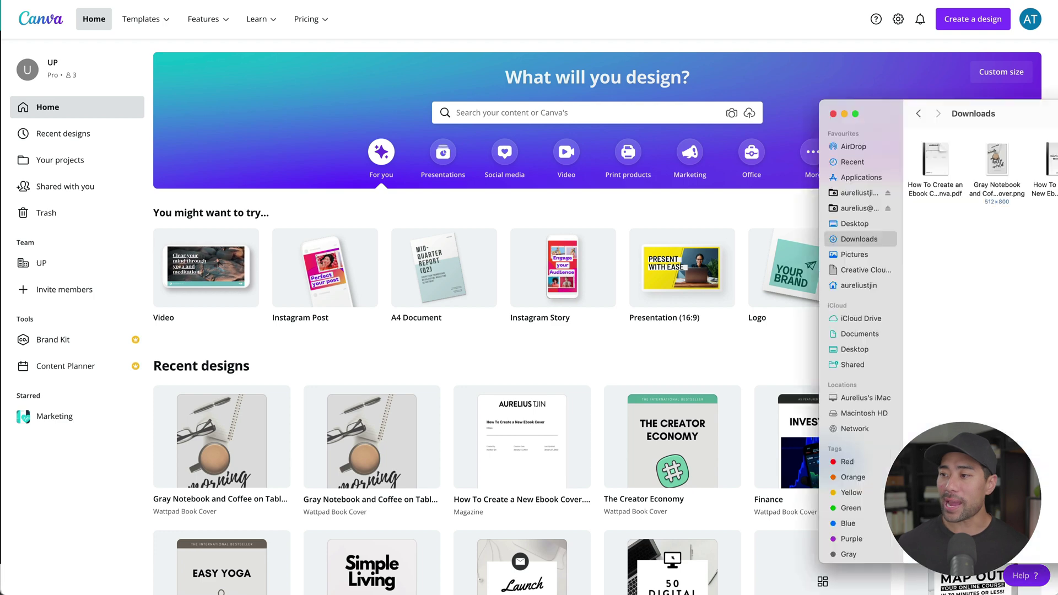
pyautogui.click(937, 156)
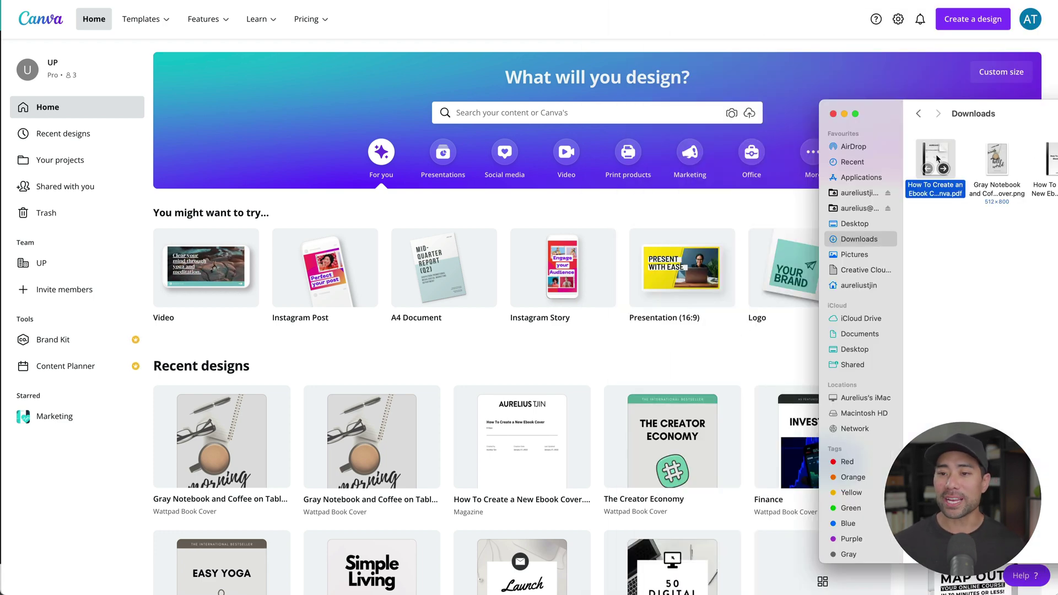
pyautogui.moveTo(936, 159); pyautogui.dragTo(380, 352)
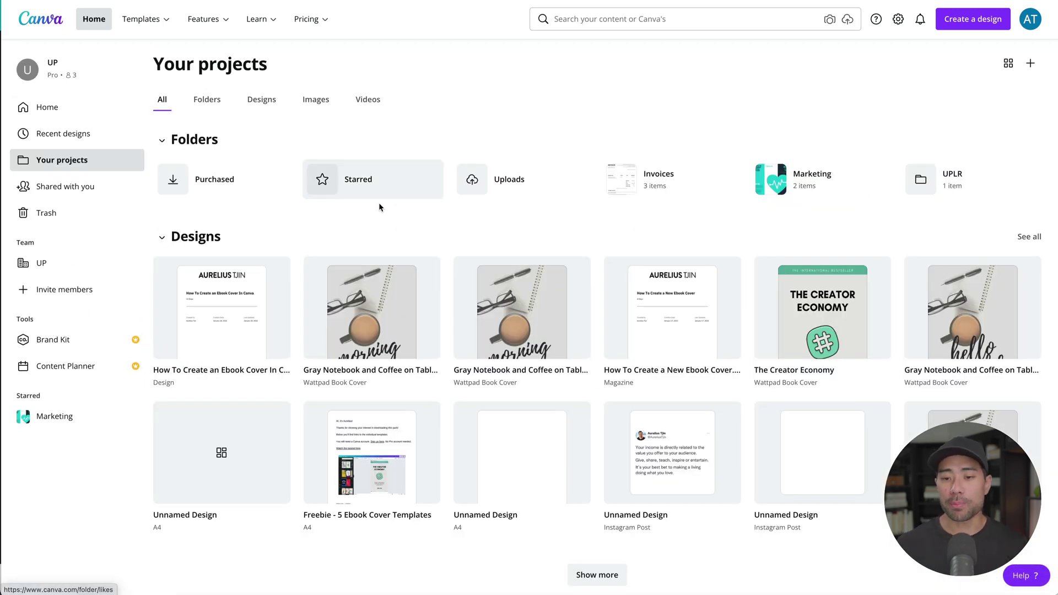
pyautogui.click(223, 308)
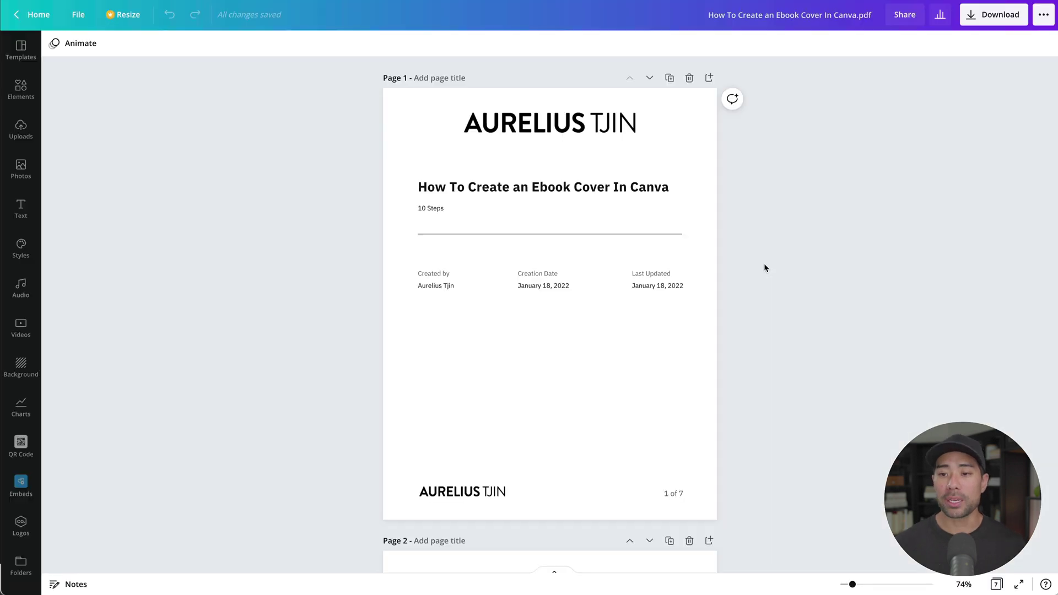
# - Delete the header logo, the "10 Steps" text and the divider line from page 1
pyautogui.click(600, 128)
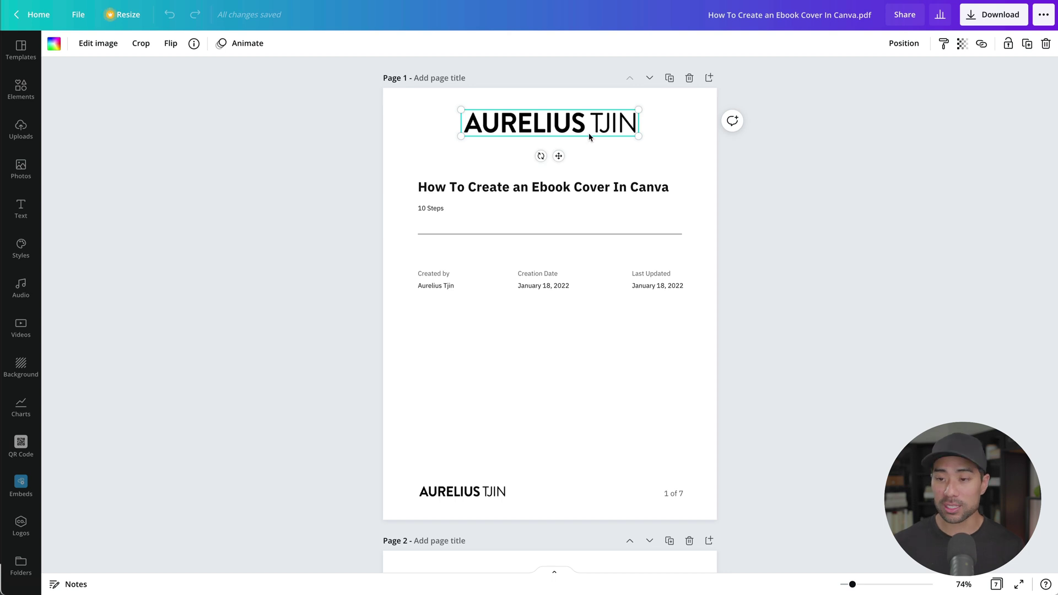
pyautogui.press('Delete')
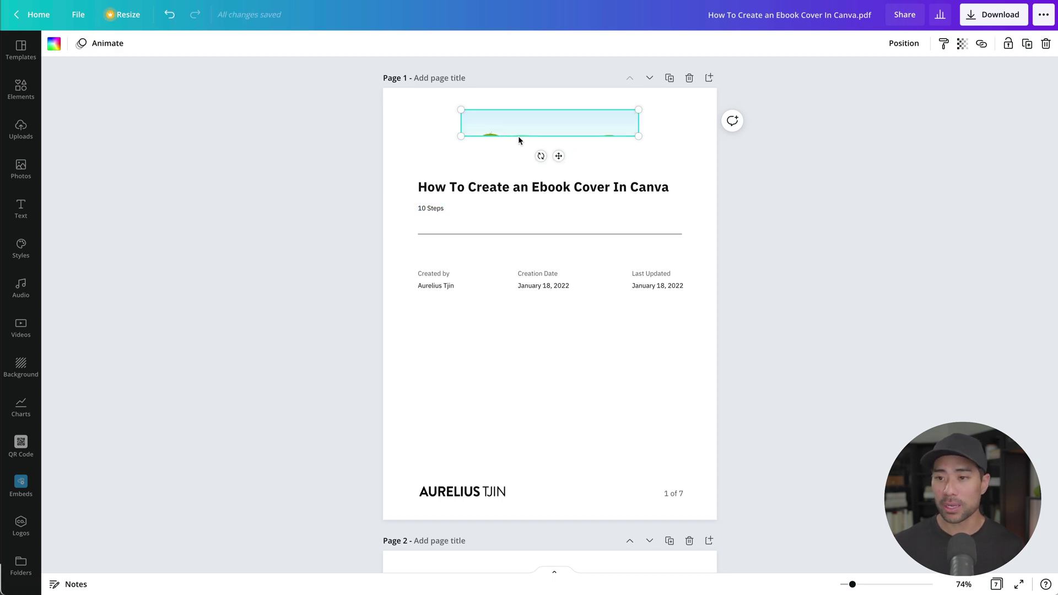
pyautogui.press('Delete')
pyautogui.click(432, 208)
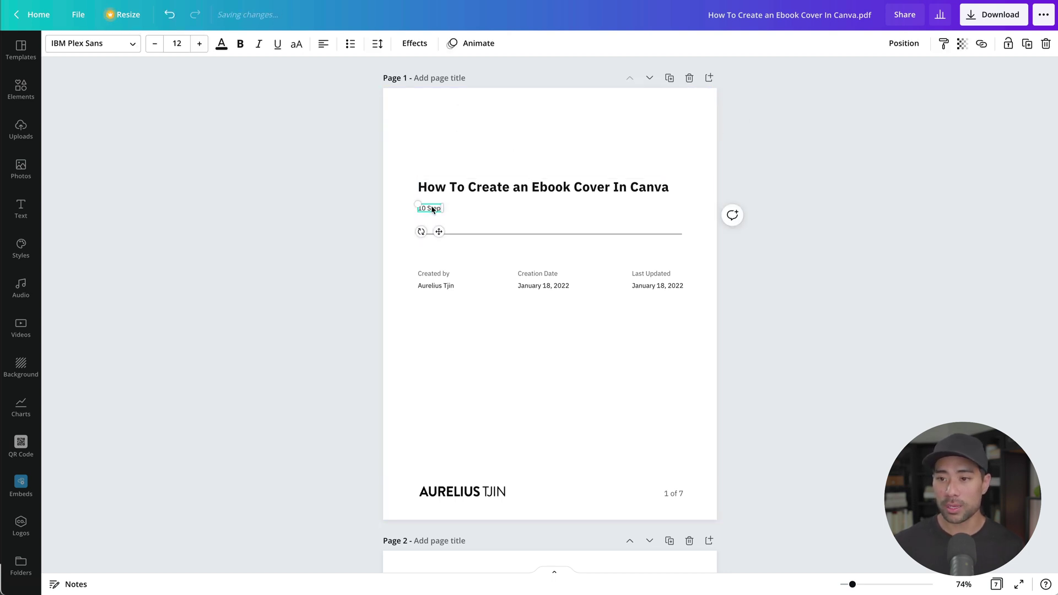
pyautogui.press('Delete')
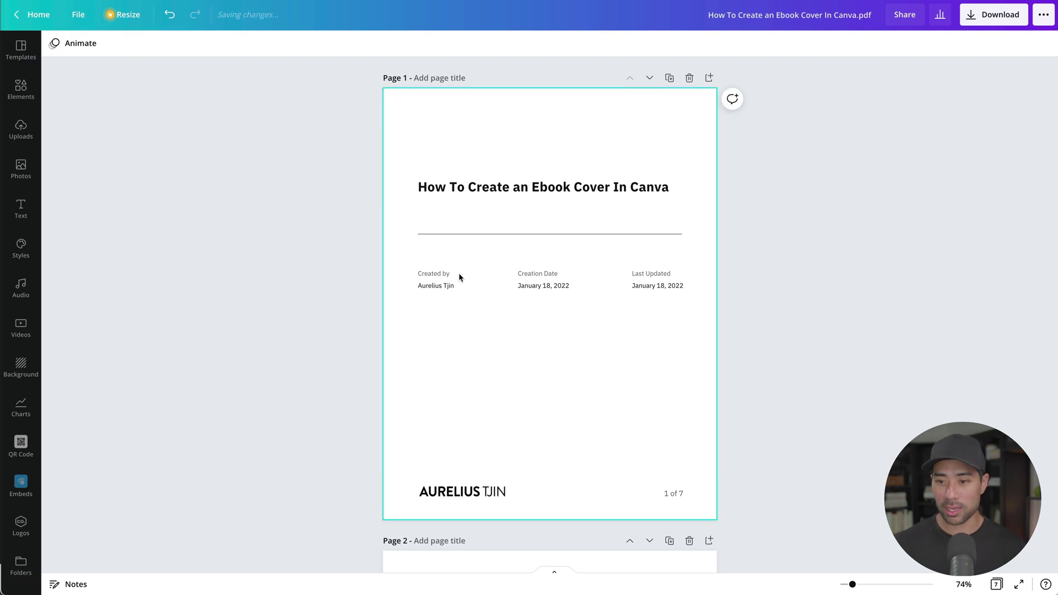
pyautogui.click(492, 234)
pyautogui.press('Delete')
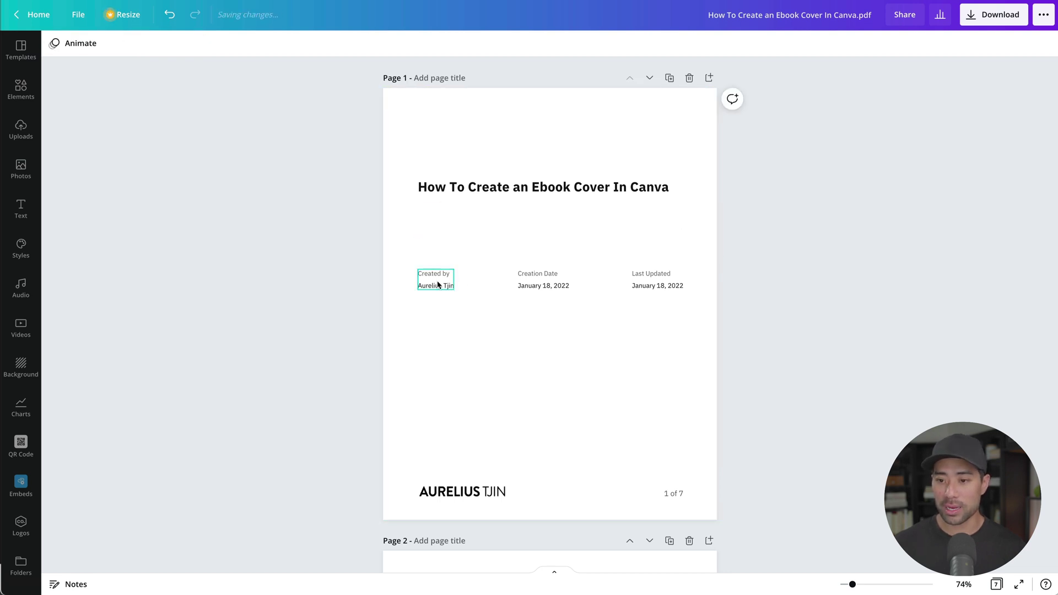
# - Delete the creator, creation date and last updated details and the page number from page 1
pyautogui.click(438, 279)
pyautogui.press('Delete')
pyautogui.click(531, 280)
pyautogui.press('Delete')
pyautogui.click(634, 285)
pyautogui.press('Delete')
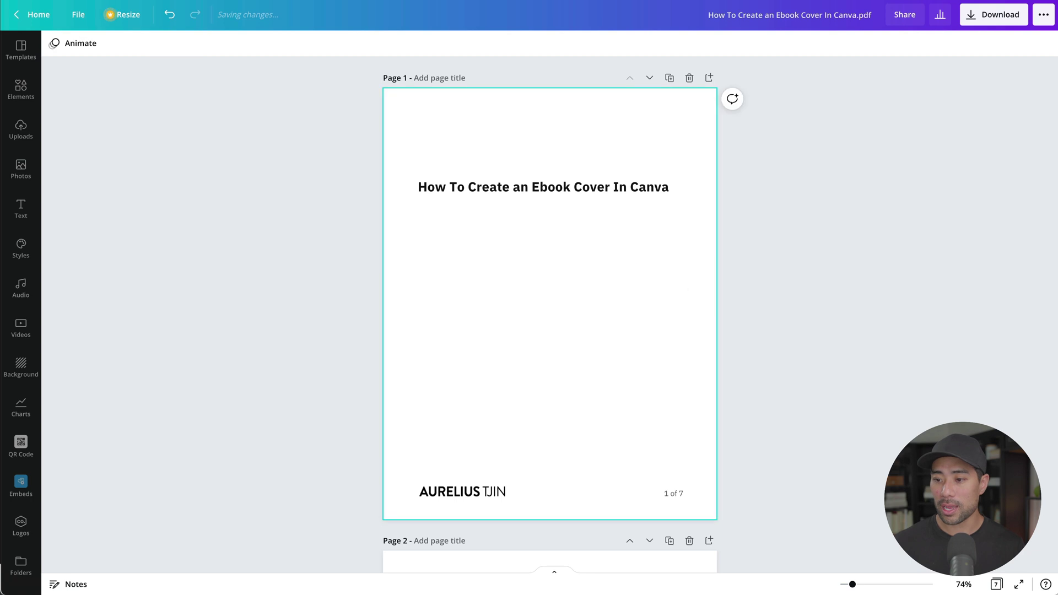
pyautogui.click(677, 493)
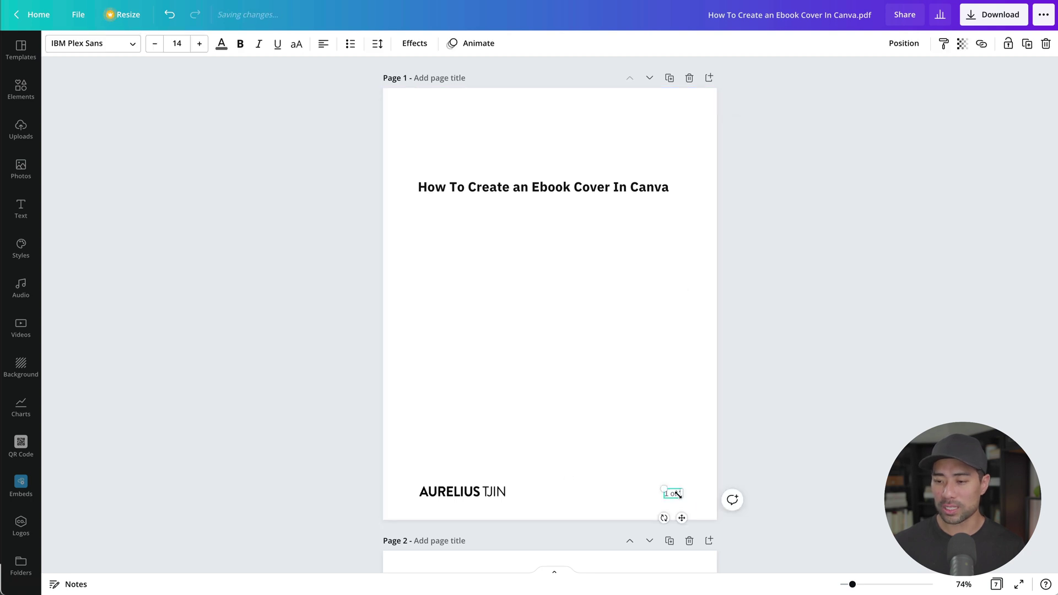
pyautogui.press('Delete')
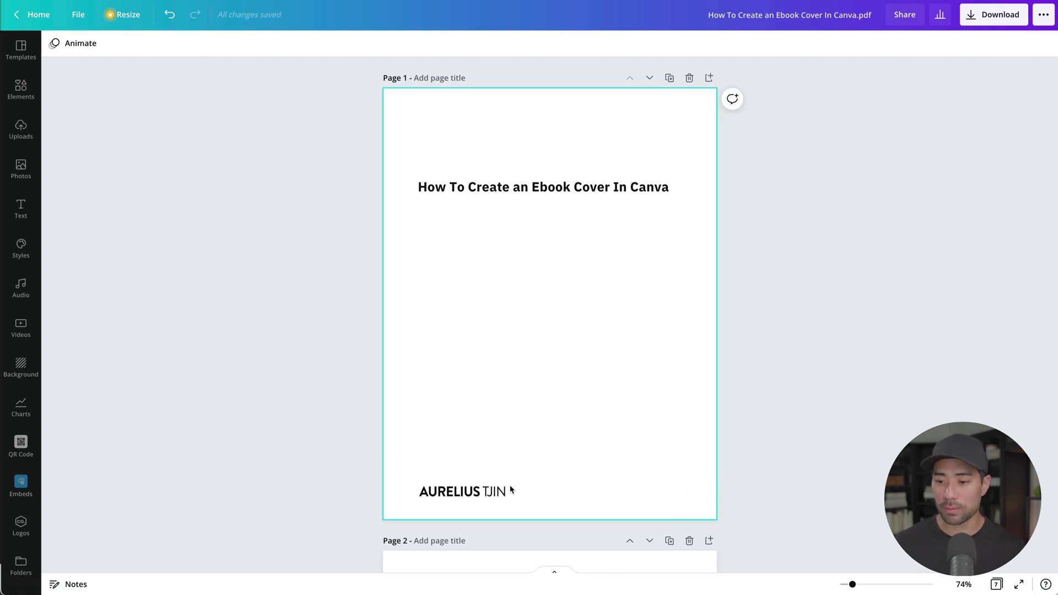
# - Centre the footer logo horizontally on page 1 and move the title to about the middle of the page
pyautogui.click(463, 493)
pyautogui.moveTo(462, 494); pyautogui.dragTo(548, 494)
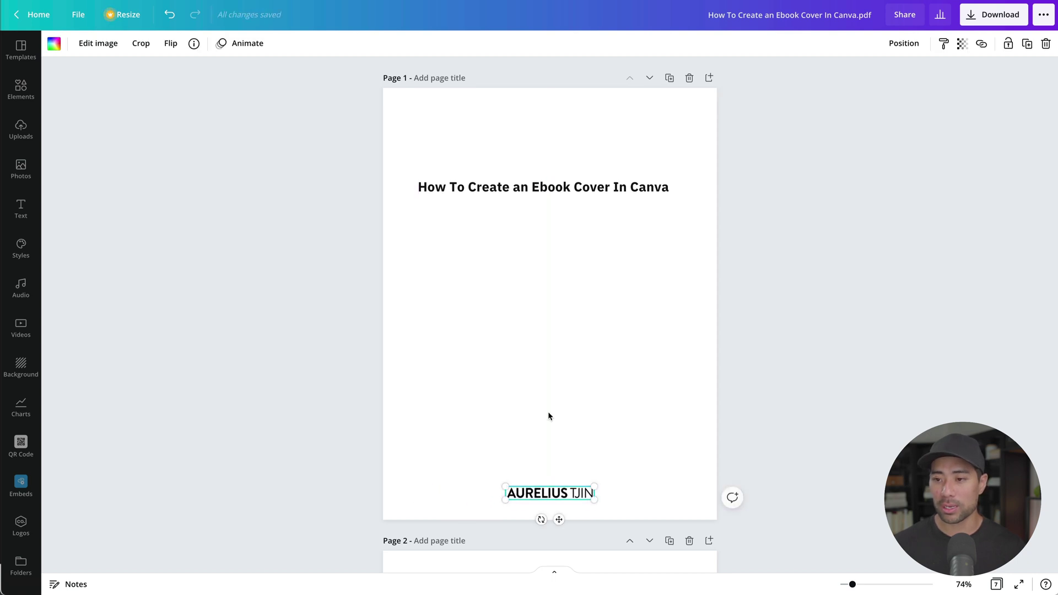
pyautogui.moveTo(531, 185); pyautogui.dragTo(537, 300)
# - Set the font size of the "How To Create an Ebook Cover In Canva" title to 40 and centre its text
pyautogui.doubleClick(537, 301)
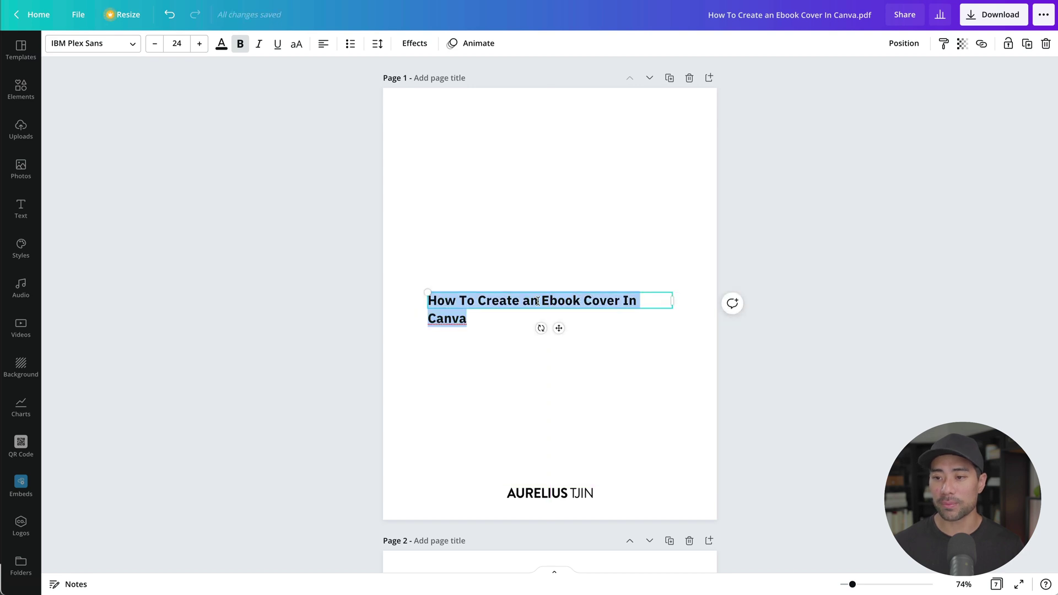
pyautogui.click(199, 43)
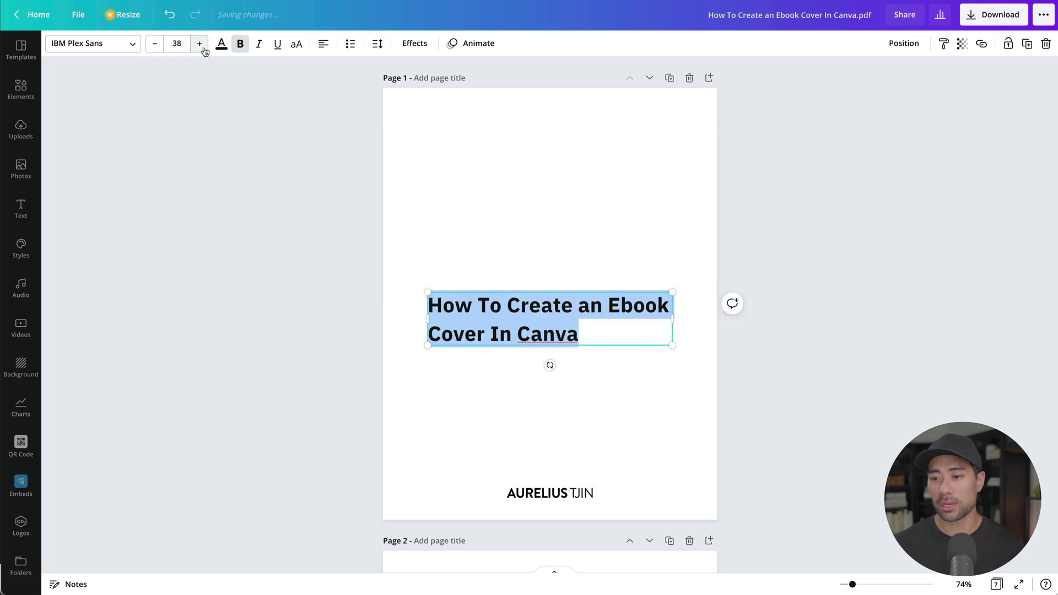
pyautogui.click(542, 354)
pyautogui.doubleClick(543, 330)
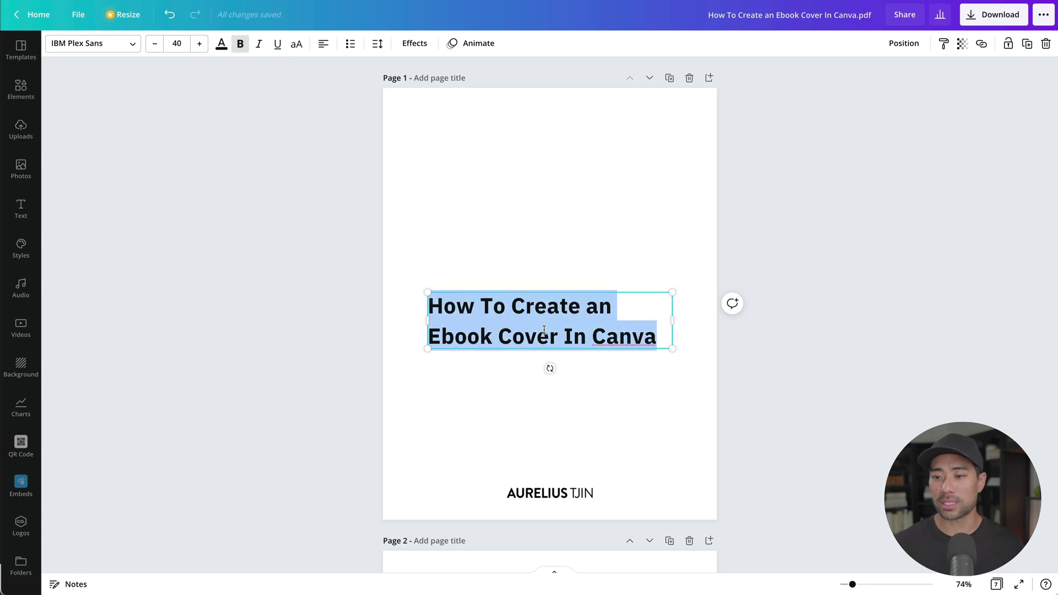
pyautogui.click(323, 43)
pyautogui.click(822, 418)
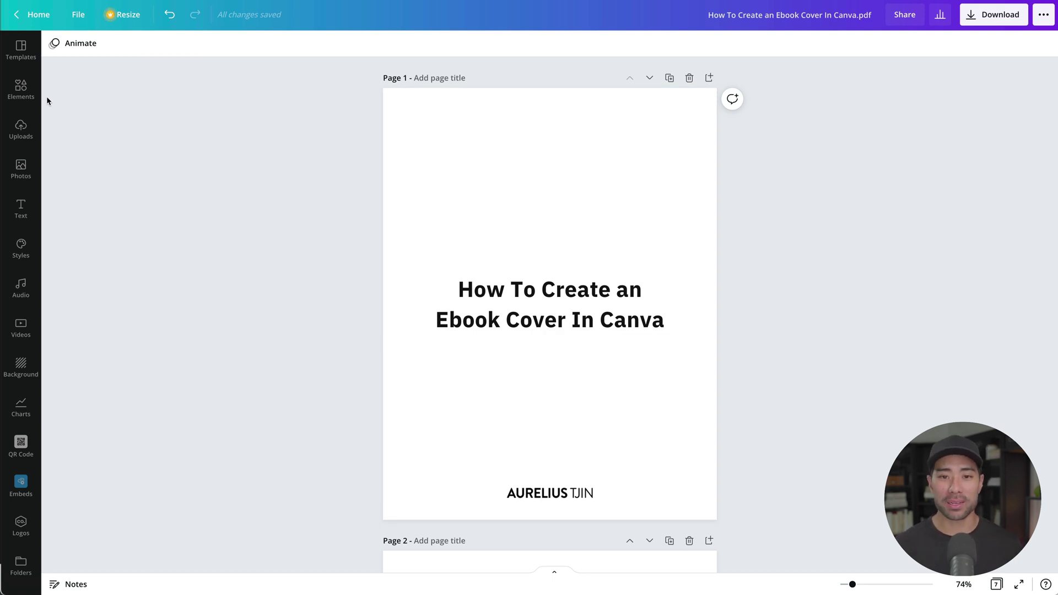
# - Add the first page of the "Copper and Tan Shadow Overlay Lifestyle 4:5 Non-Static Feed Ad" template as a new page
pyautogui.click(21, 62)
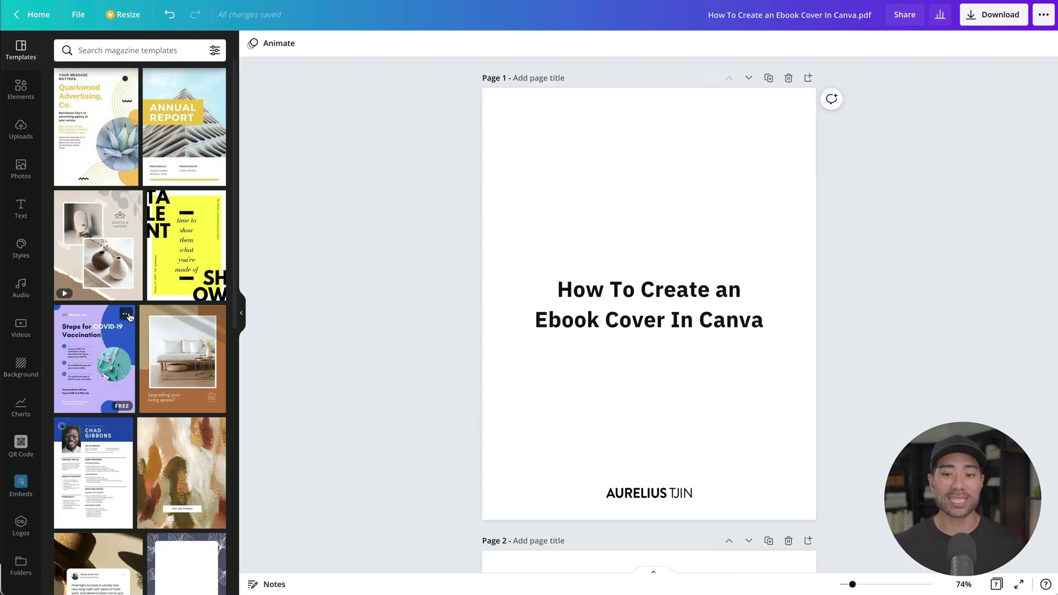
pyautogui.scroll(-1, 130, 317)
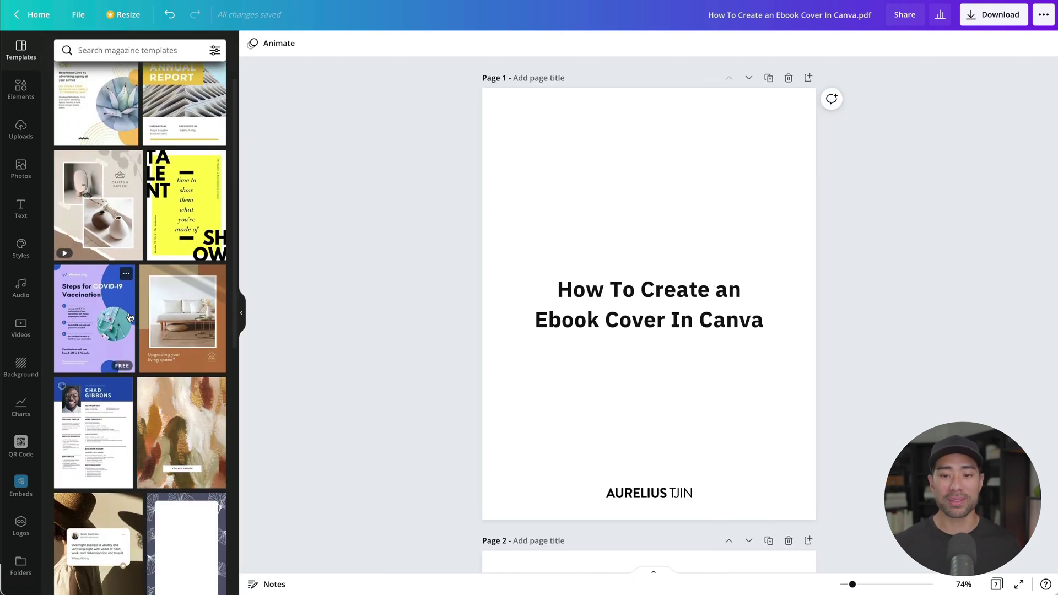
pyautogui.click(191, 351)
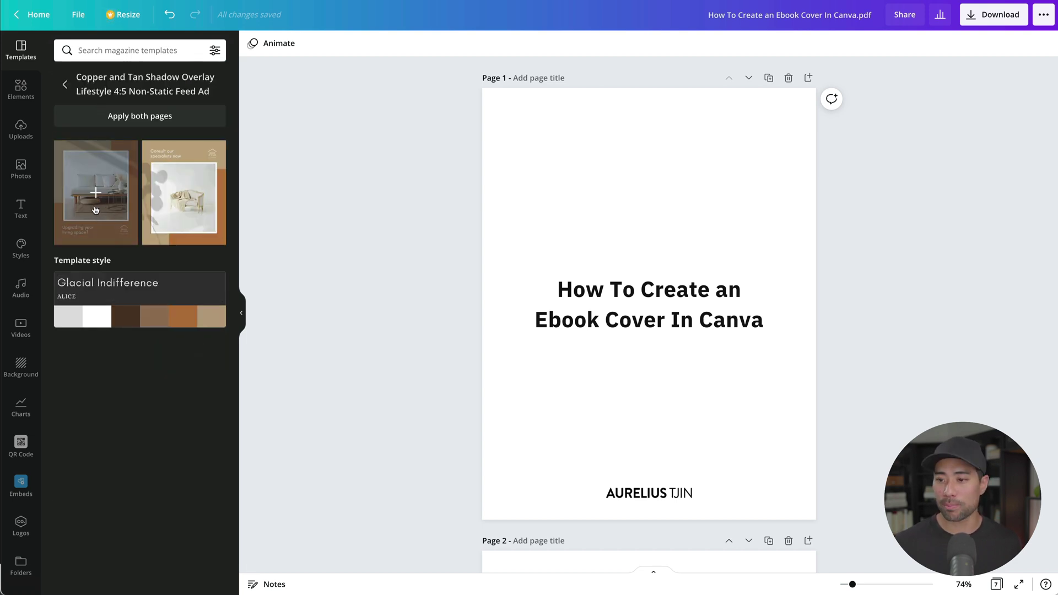
pyautogui.click(95, 209)
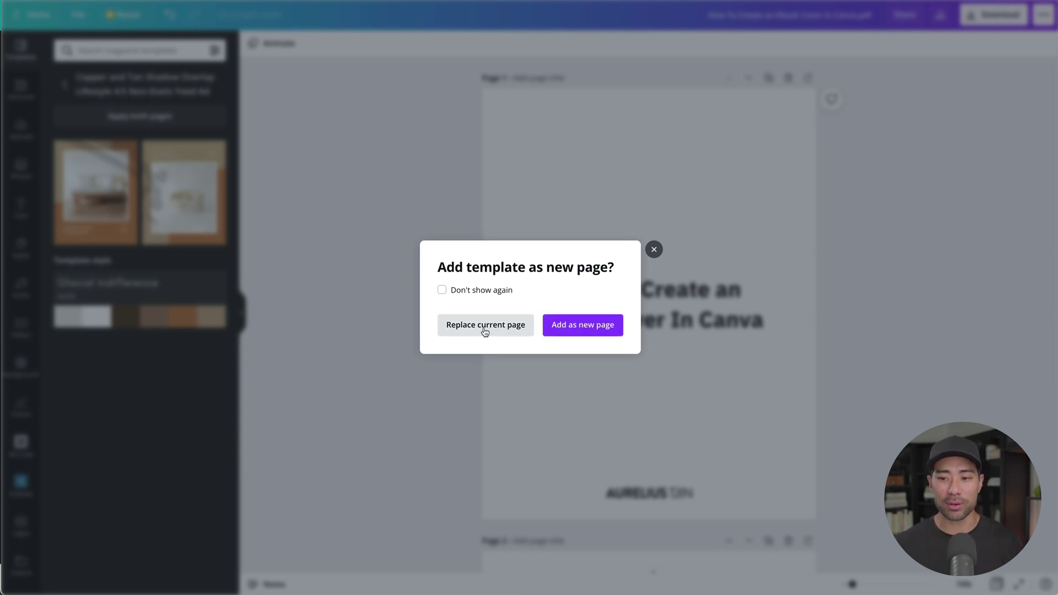
pyautogui.click(572, 332)
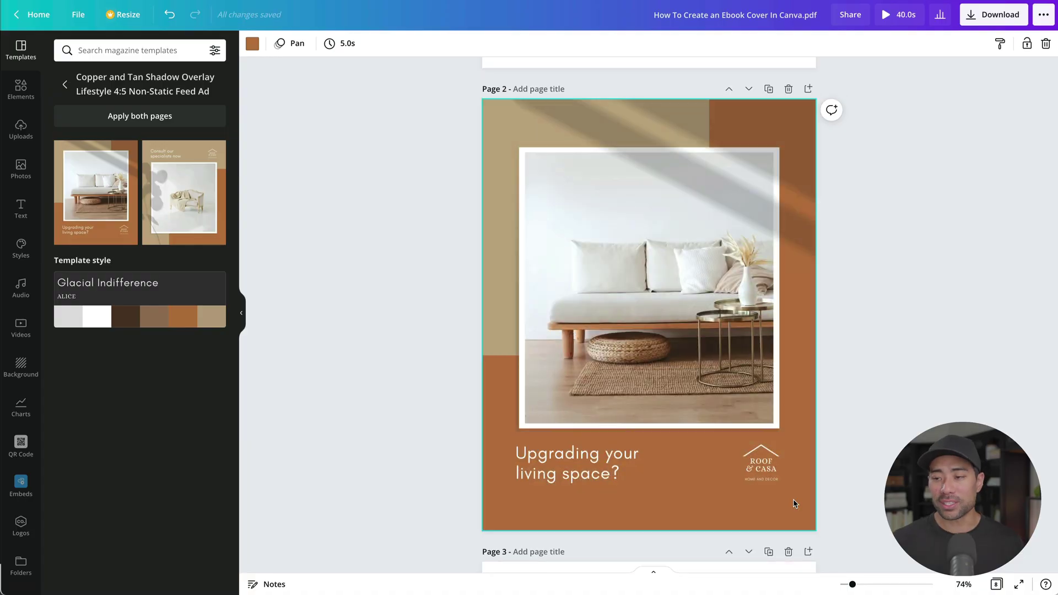
# - Delete the sofa photo, the Roof & Casa logo and the "Upgrading your living space?" text from the template page
pyautogui.click(631, 381)
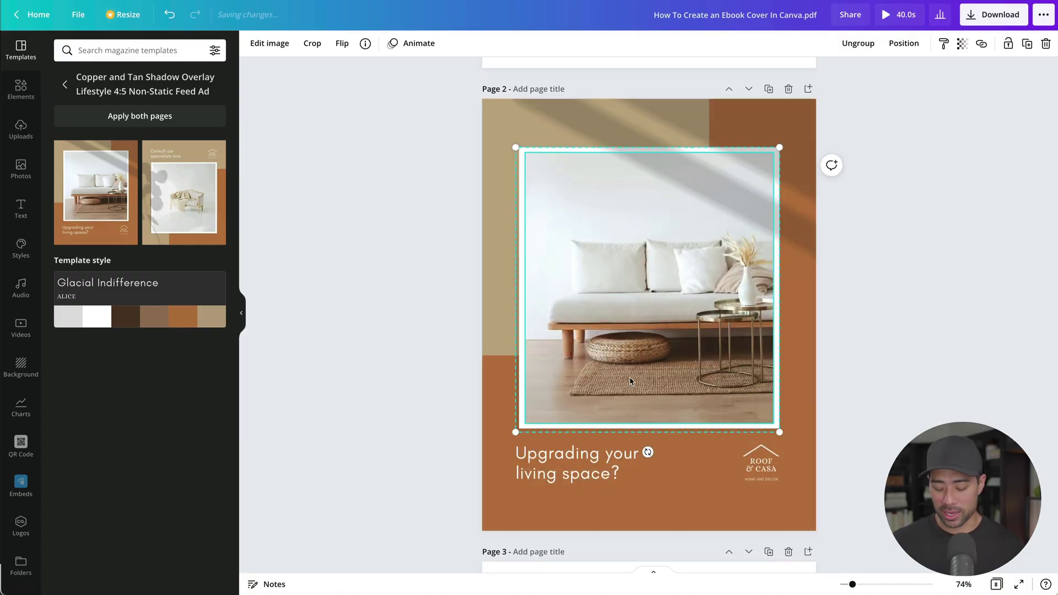
pyautogui.press('Delete')
pyautogui.click(760, 462)
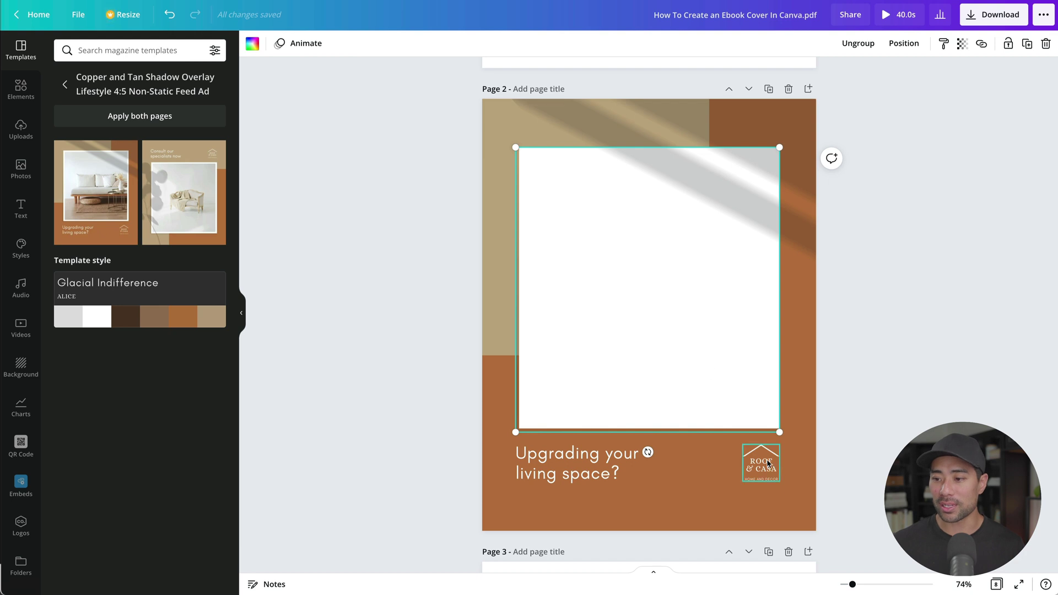
pyautogui.click(763, 451)
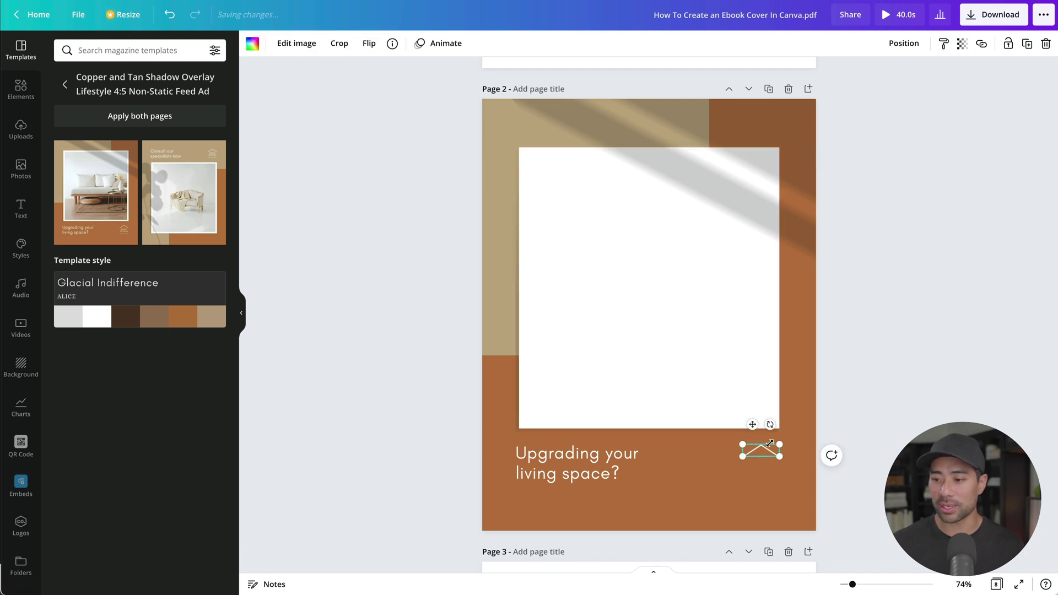
pyautogui.press('Delete')
pyautogui.click(606, 463)
pyautogui.press('Delete')
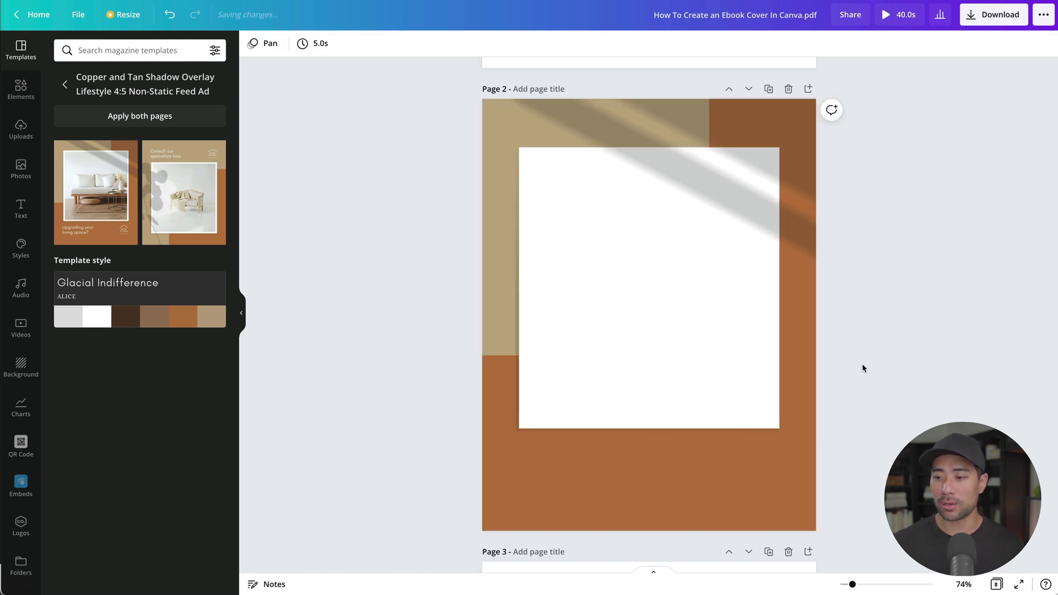
# - Copy the title from page 1 onto the template page and centre it within the white frame
pyautogui.scroll(3, 863, 368)
pyautogui.scroll(3, 863, 368)
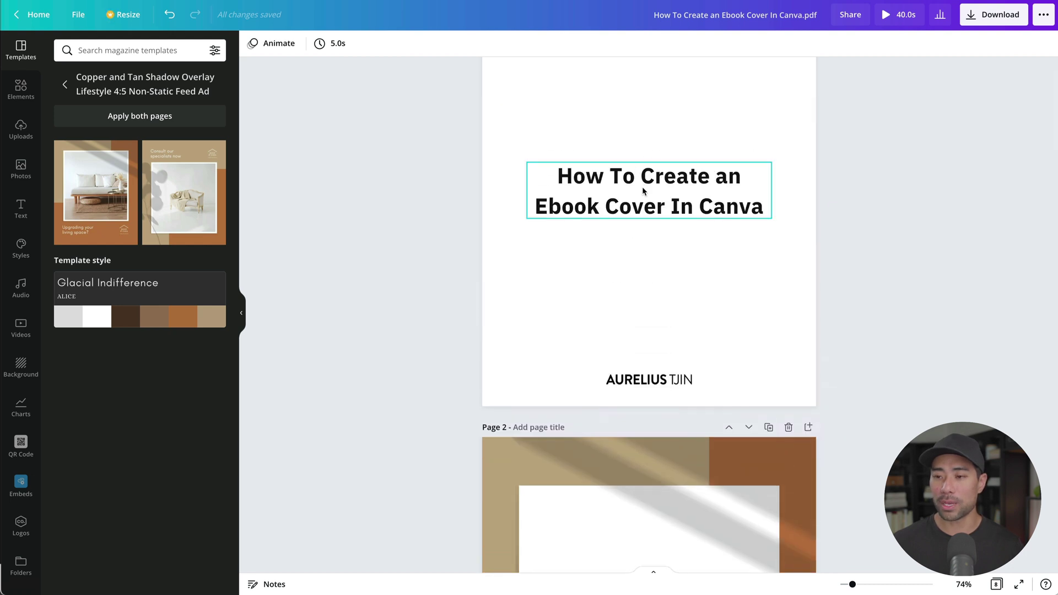
pyautogui.click(642, 191)
pyautogui.scroll(-5, 677, 265)
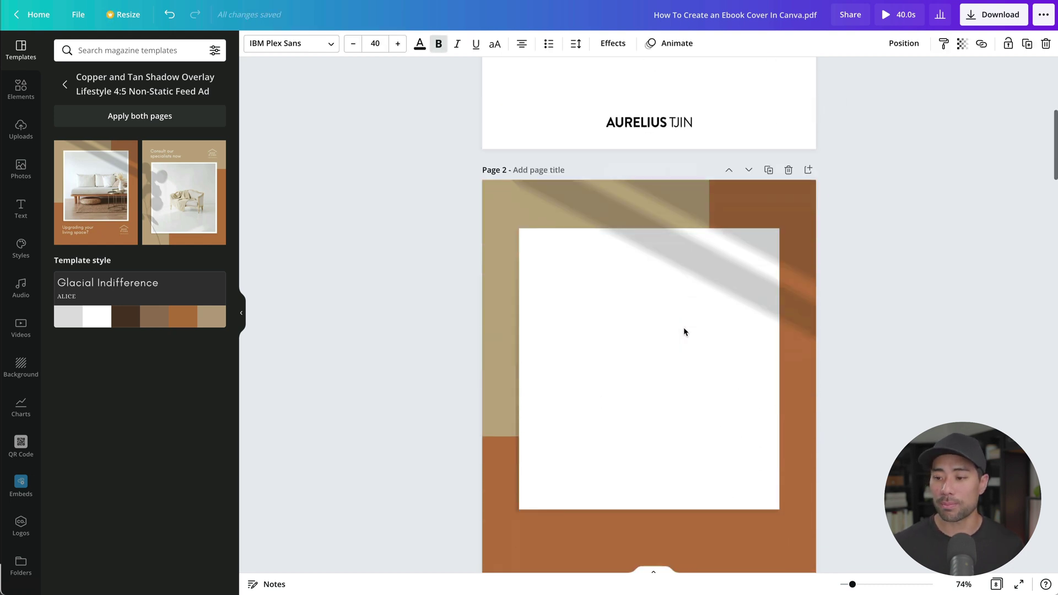
pyautogui.hotkey('ctrl', 'v')
pyautogui.moveTo(676, 380); pyautogui.dragTo(676, 348)
# - Copy the footer logo from page 1 to the bottom of the template page and delete the plain first page
pyautogui.scroll(2, 676, 349)
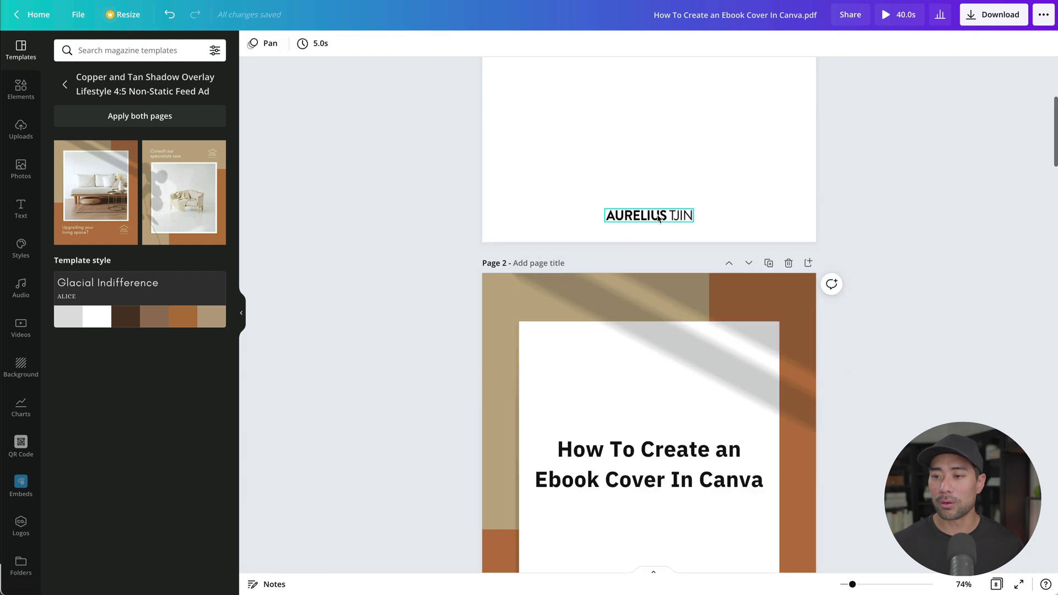
pyautogui.click(751, 315)
pyautogui.scroll(-5, 750, 315)
pyautogui.click(676, 401)
pyautogui.hotkey('ctrl', 'v')
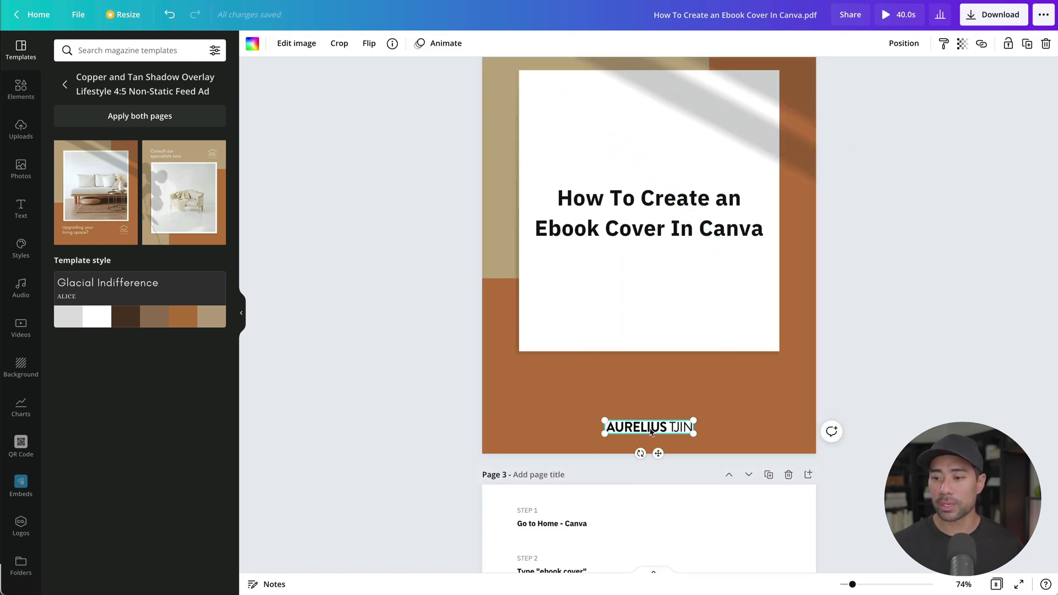
pyautogui.click(748, 391)
pyautogui.scroll(5, 874, 378)
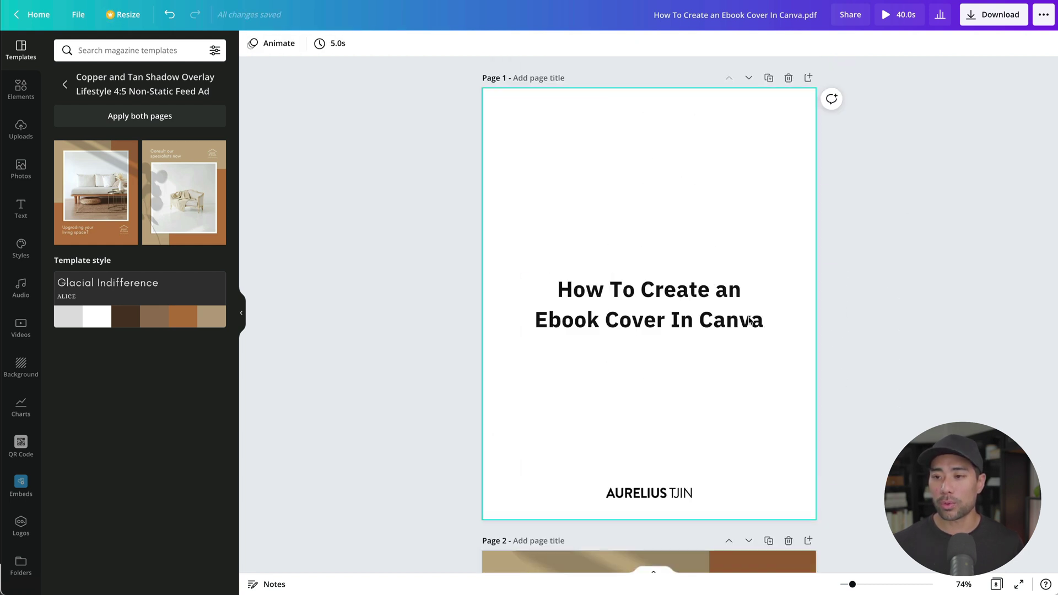
pyautogui.click(788, 79)
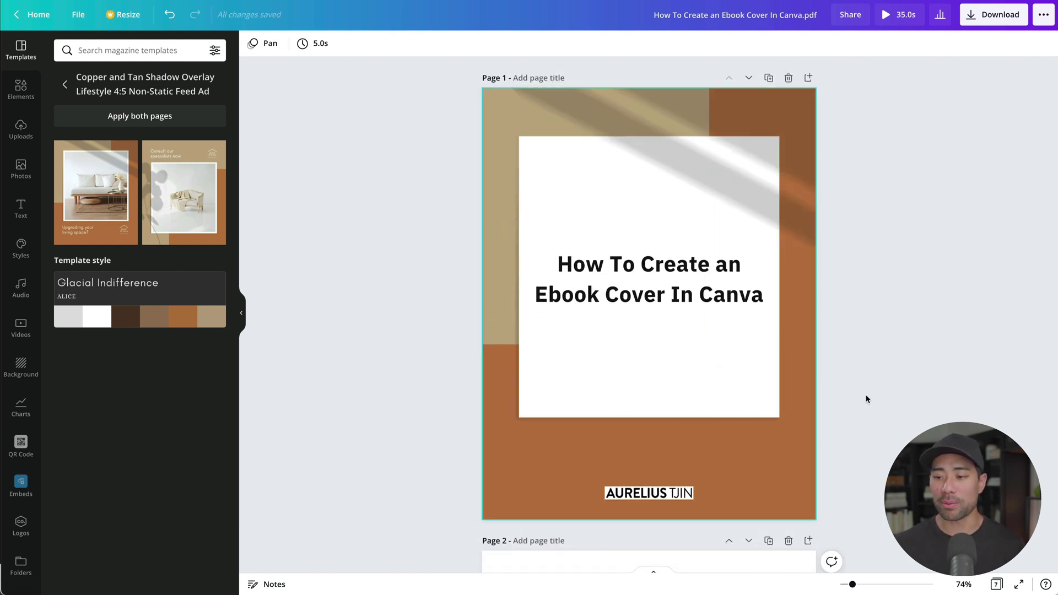
# - Review the step pages following the new cover and open the design's download options
pyautogui.scroll(-5, 894, 391)
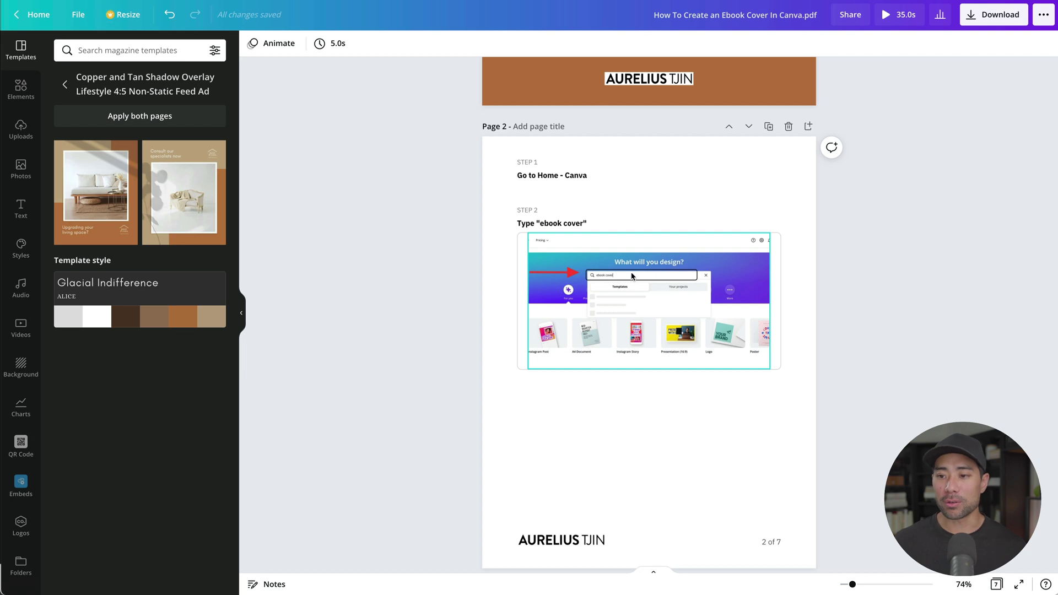
pyautogui.scroll(-15, 608, 201)
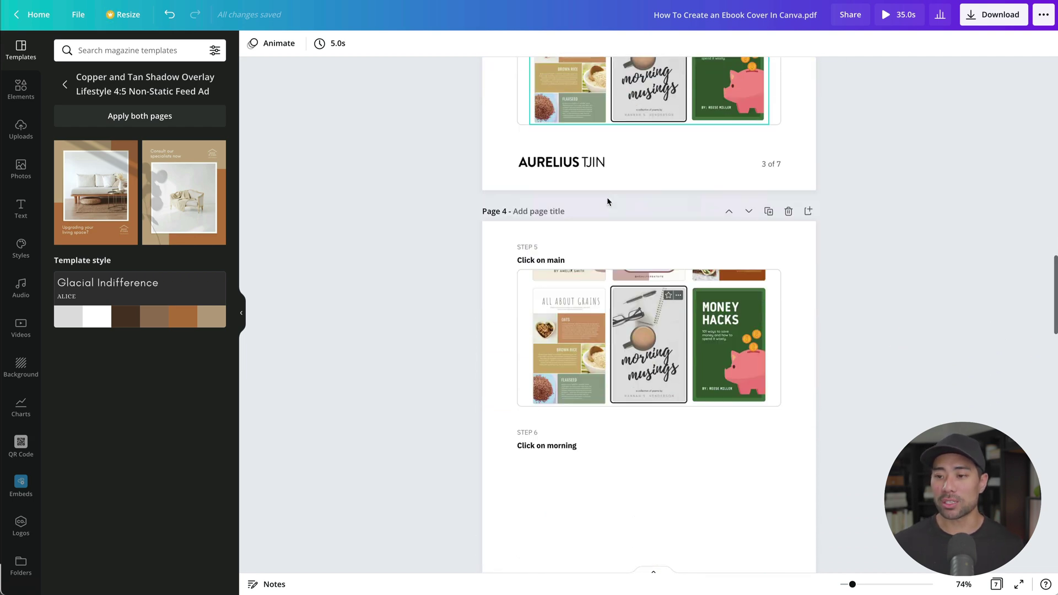
pyautogui.scroll(-9, 607, 197)
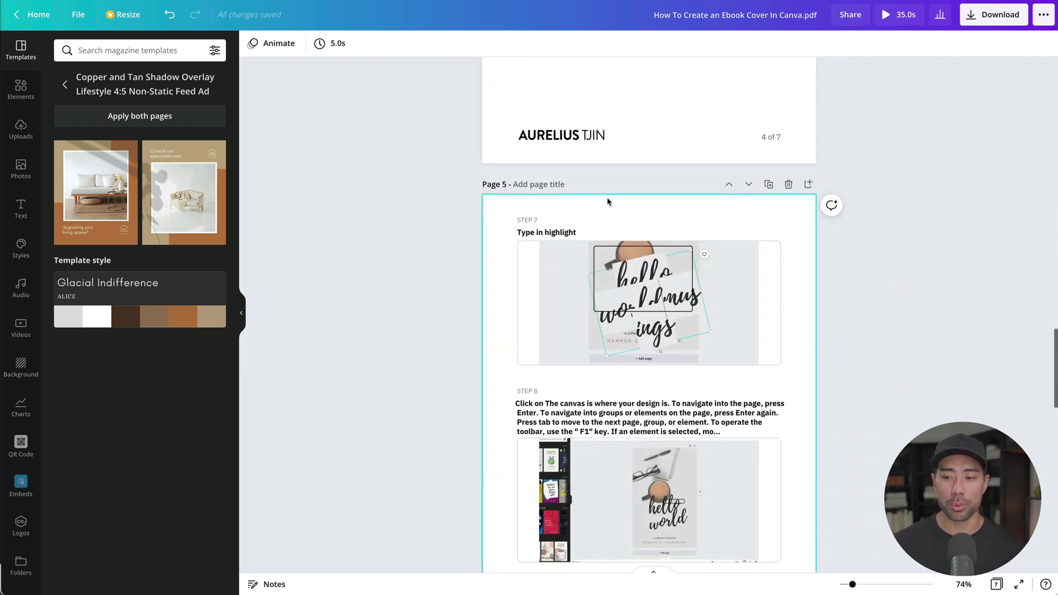
pyautogui.scroll(-6, 607, 200)
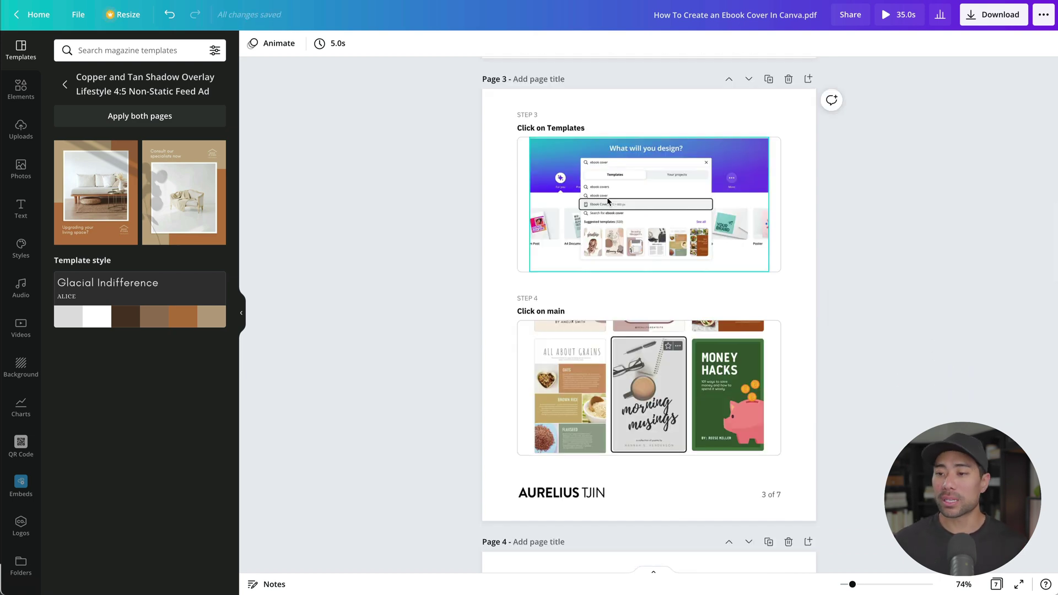
pyautogui.scroll(15, 607, 197)
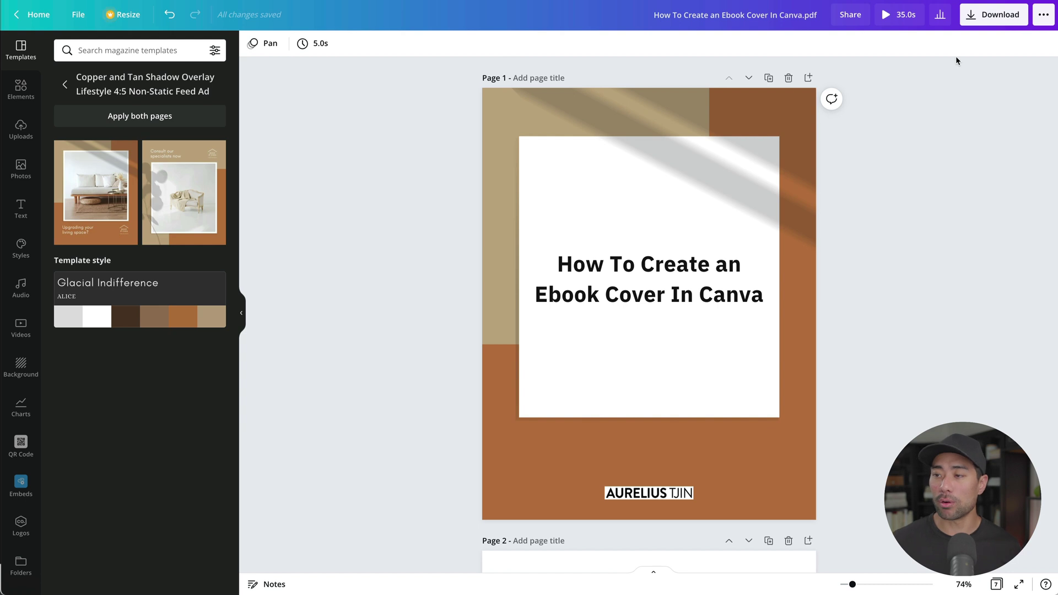
pyautogui.click(996, 22)
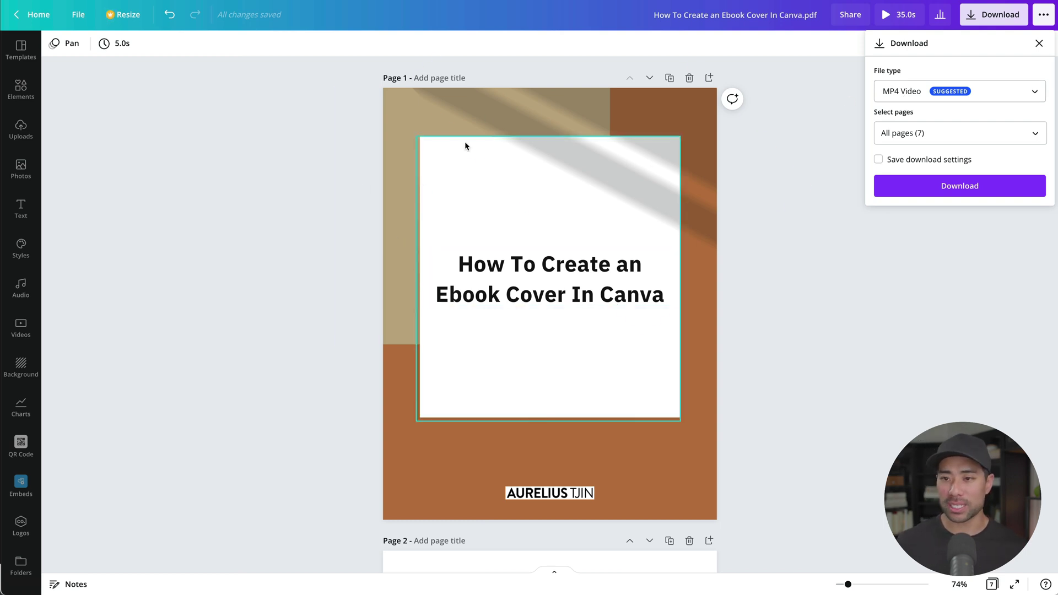
pyautogui.scroll(-5, 442, 281)
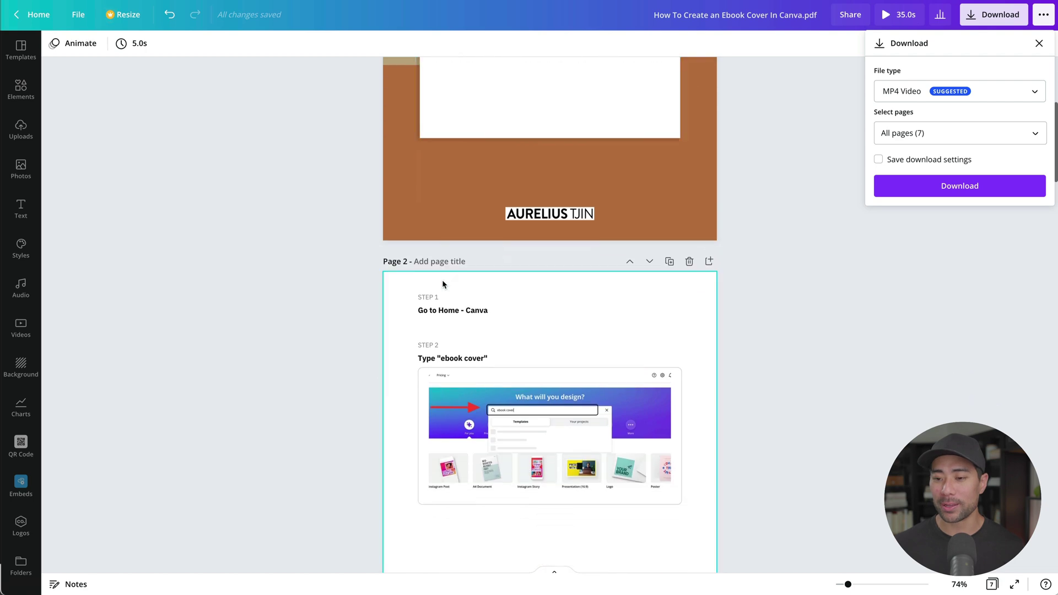
# - Download all pages of the design as a PDF Standard file and look through the exported guide from the cover to the last steps
pyautogui.scroll(-5, 442, 279)
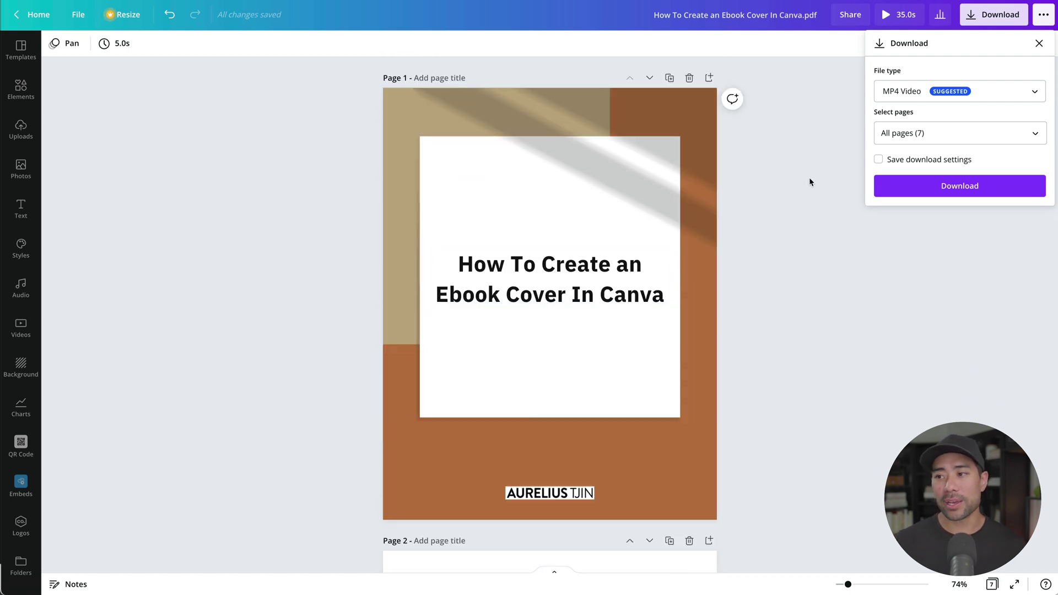
pyautogui.click(884, 93)
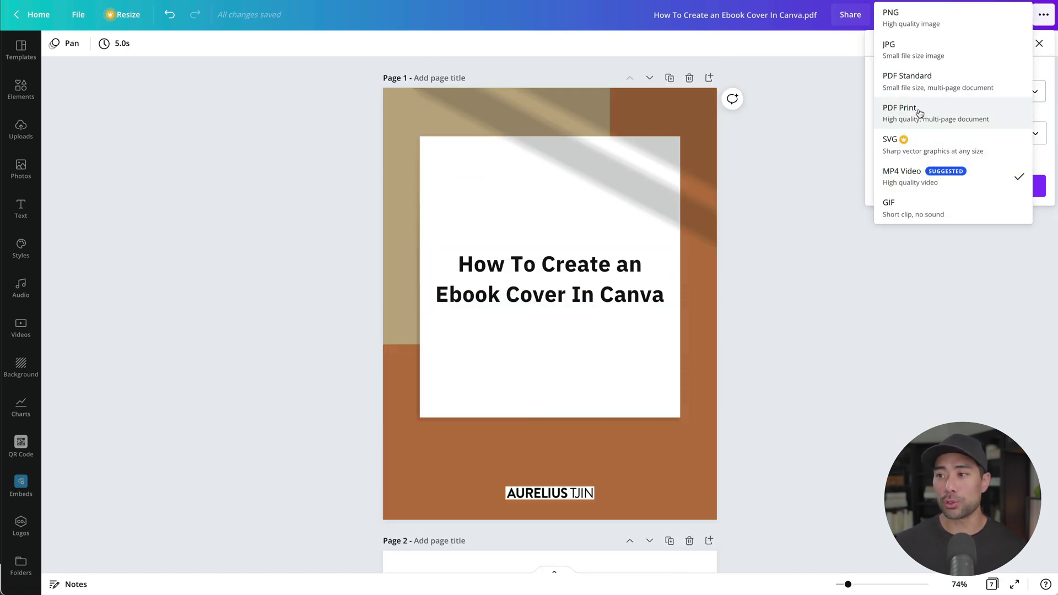
pyautogui.click(920, 88)
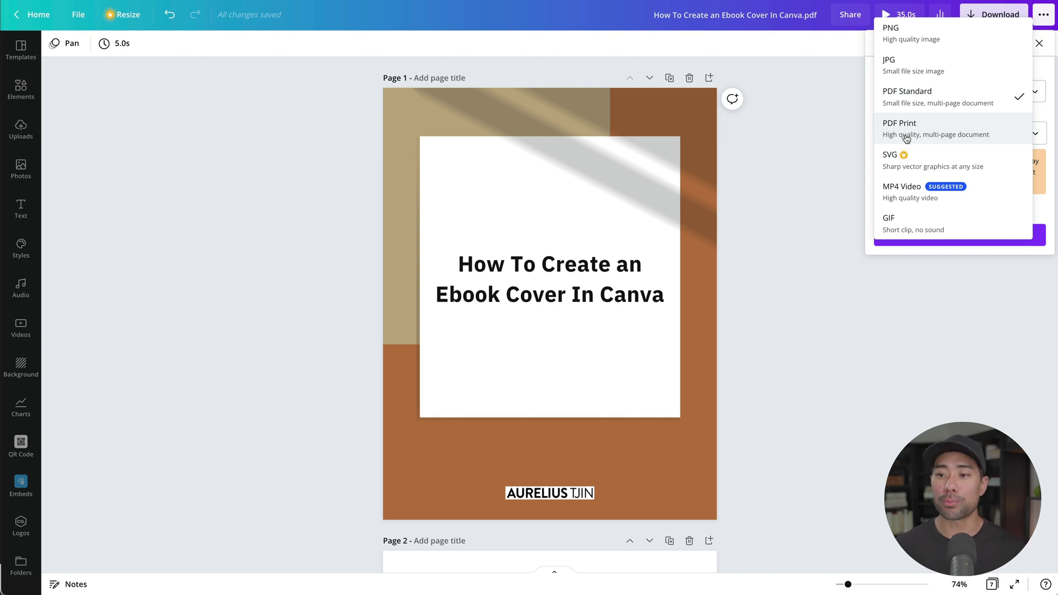
pyautogui.click(909, 108)
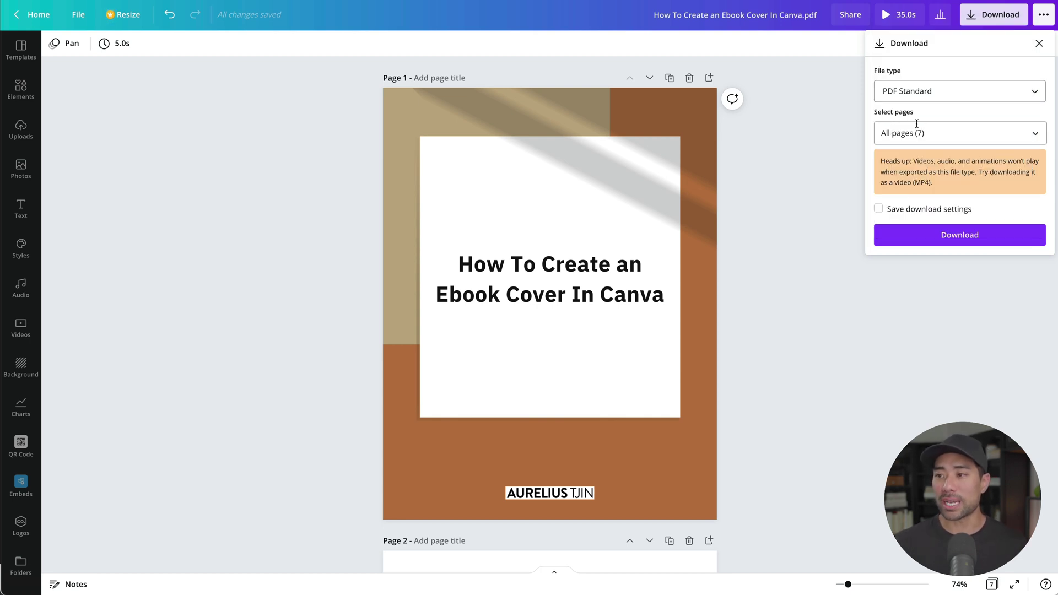
pyautogui.click(948, 236)
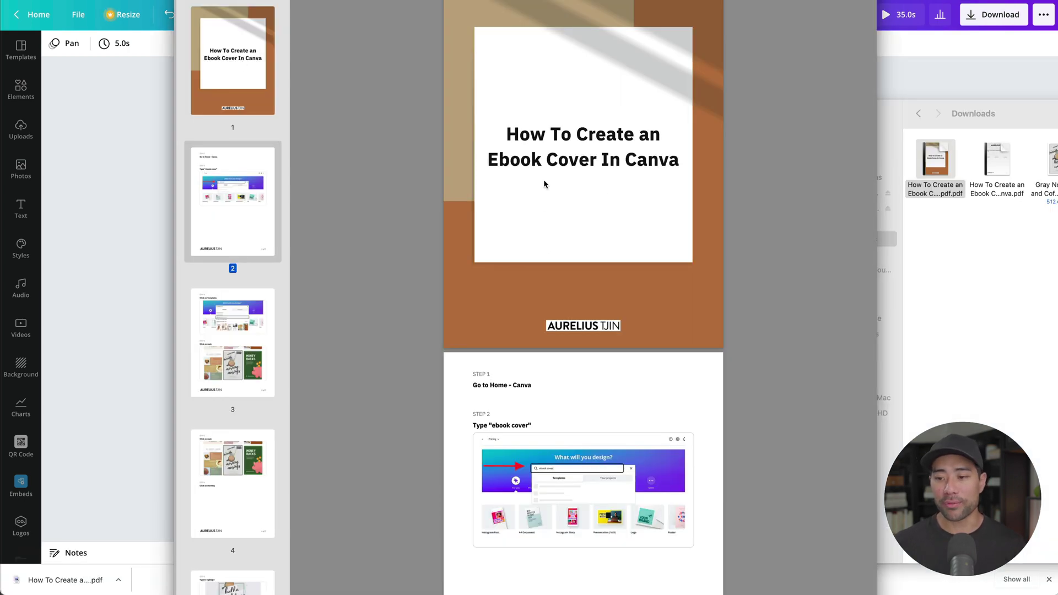
pyautogui.scroll(-15, 544, 182)
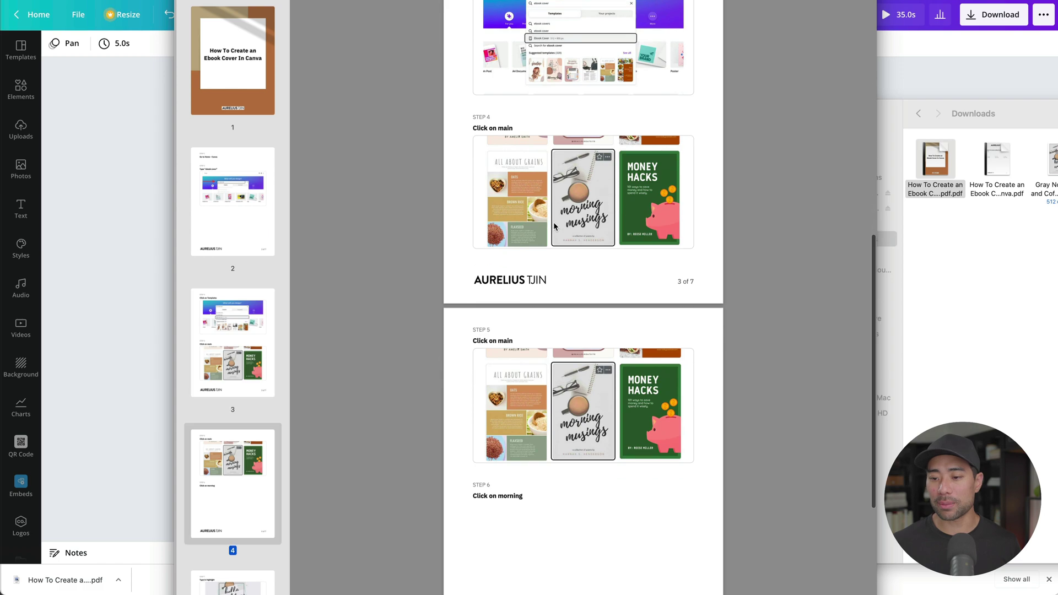
pyautogui.scroll(-20, 554, 225)
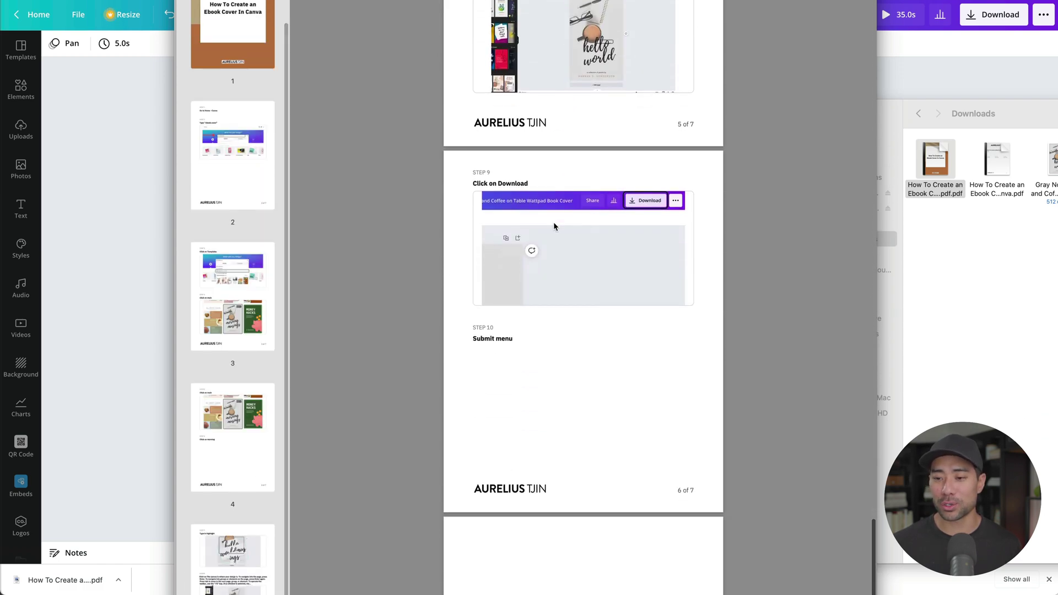